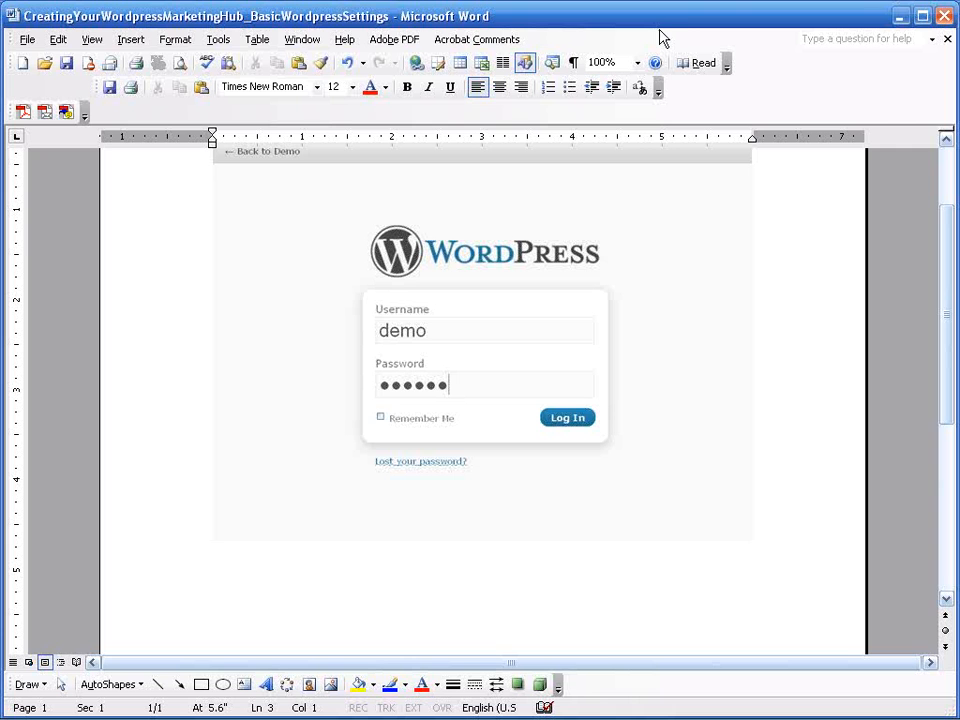
Switch from Word to Firefox in full screen and open the General settings of the WordPress demo site
click(899, 16)
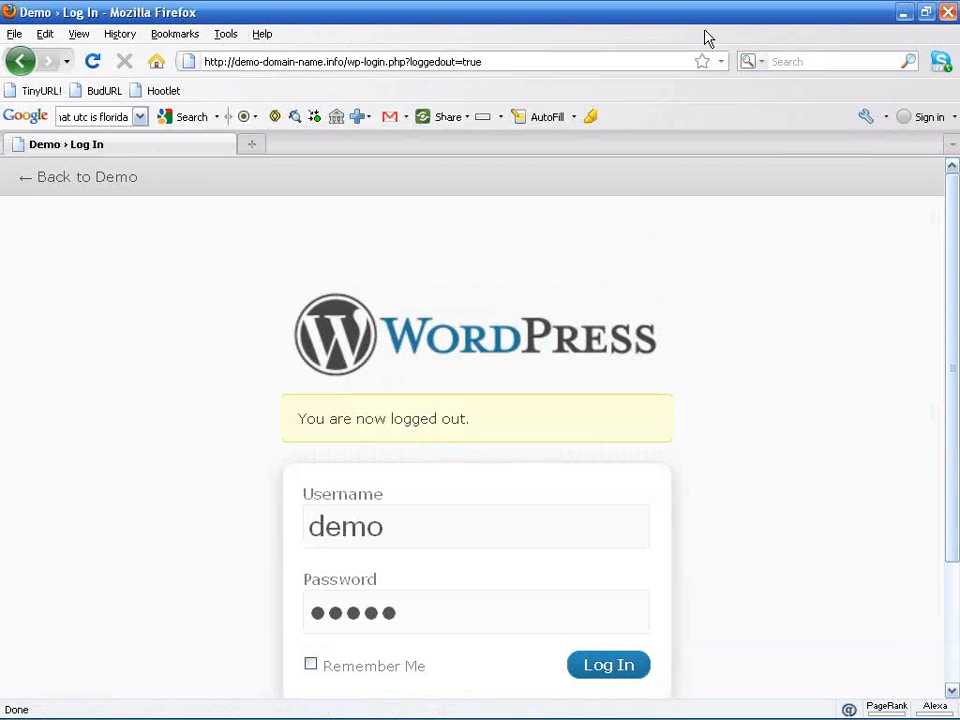
key(F11)
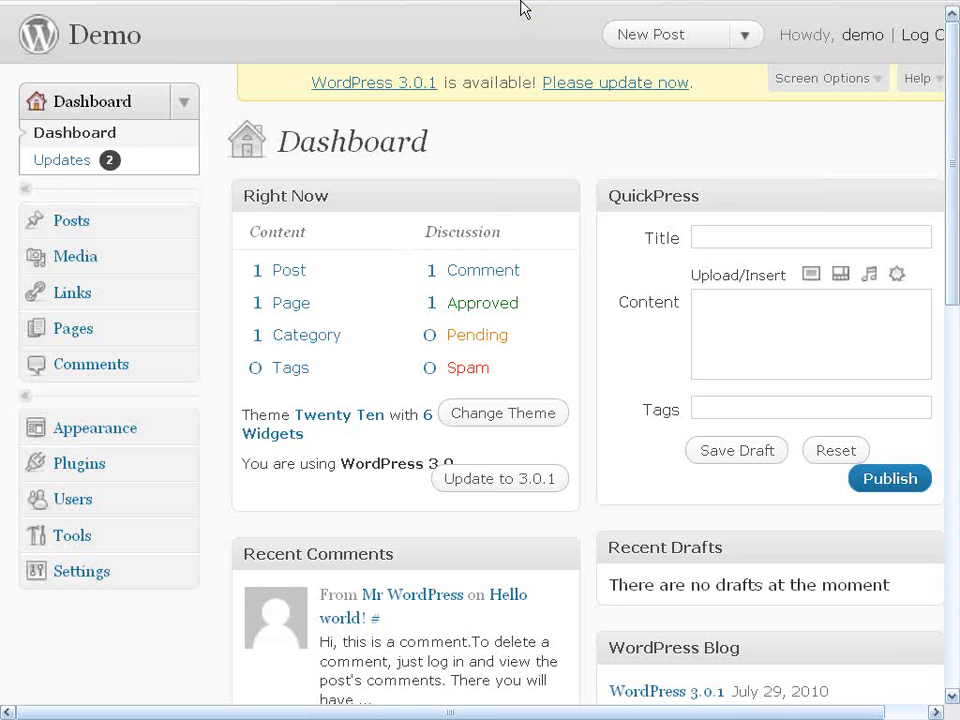
mouse_move(508, 8)
click(184, 579)
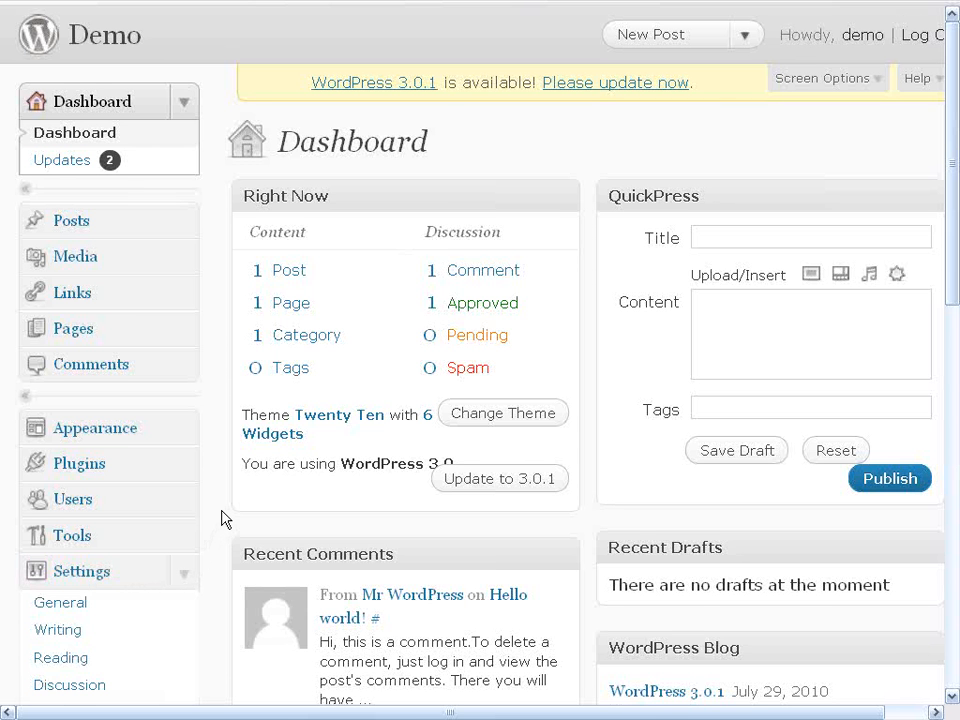
scroll(224, 519, down, 5)
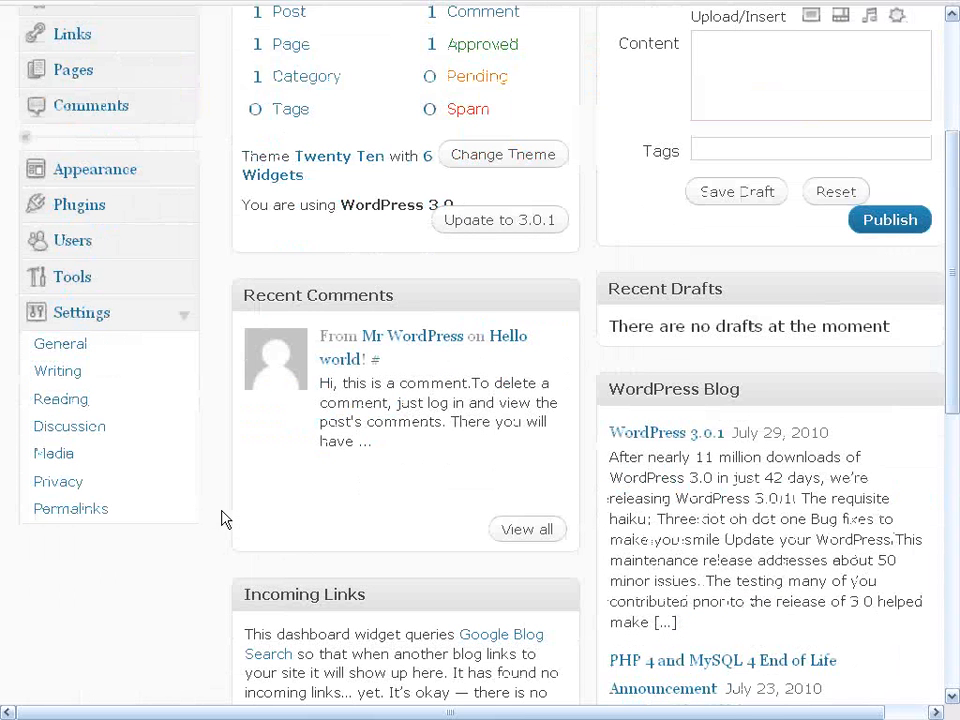
click(72, 353)
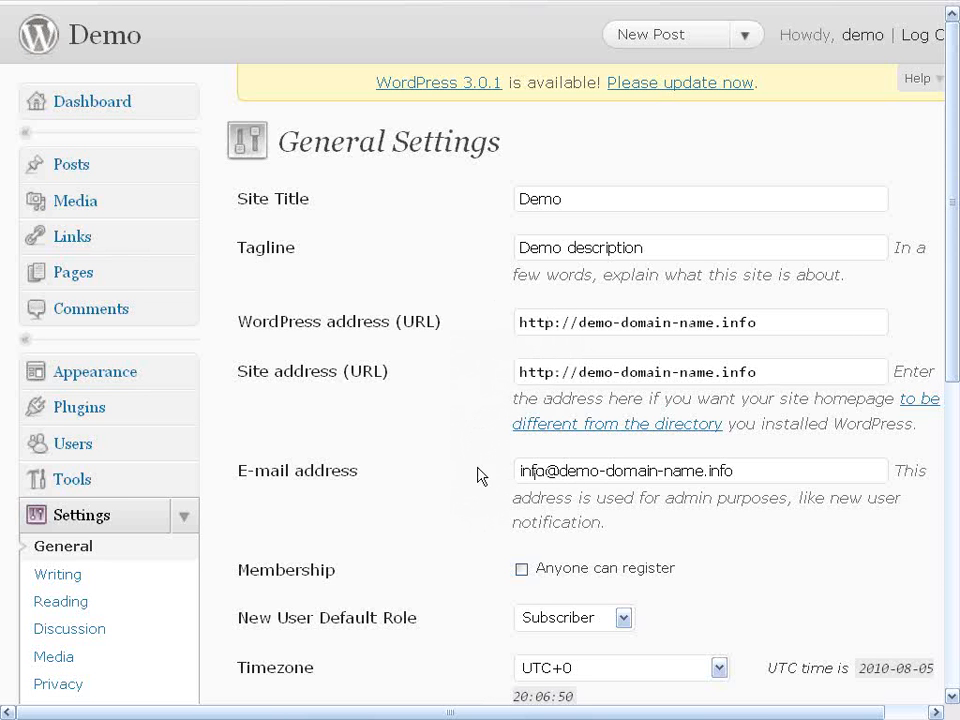
Set the site's timezone to UTC-5 in the General settings and save the changes
scroll(456, 466, down, 5)
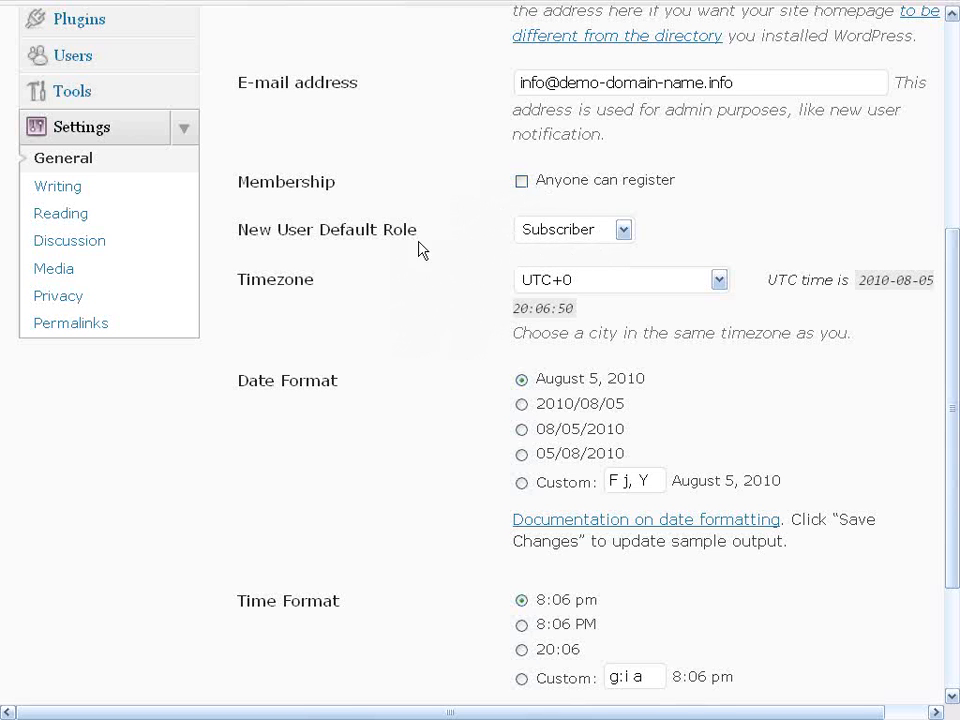
click(720, 282)
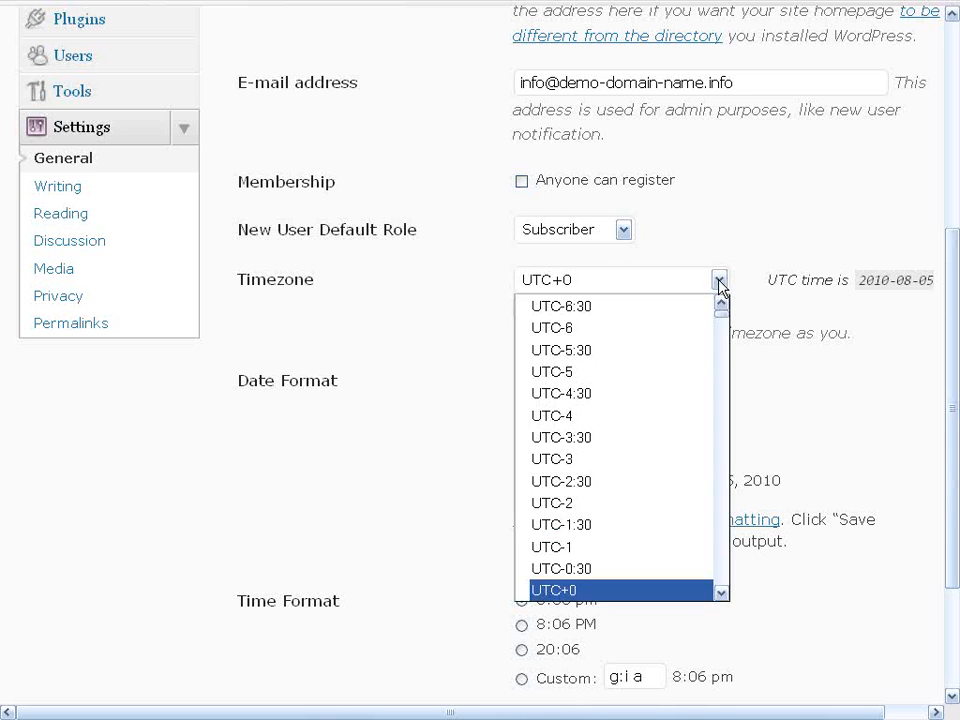
click(568, 372)
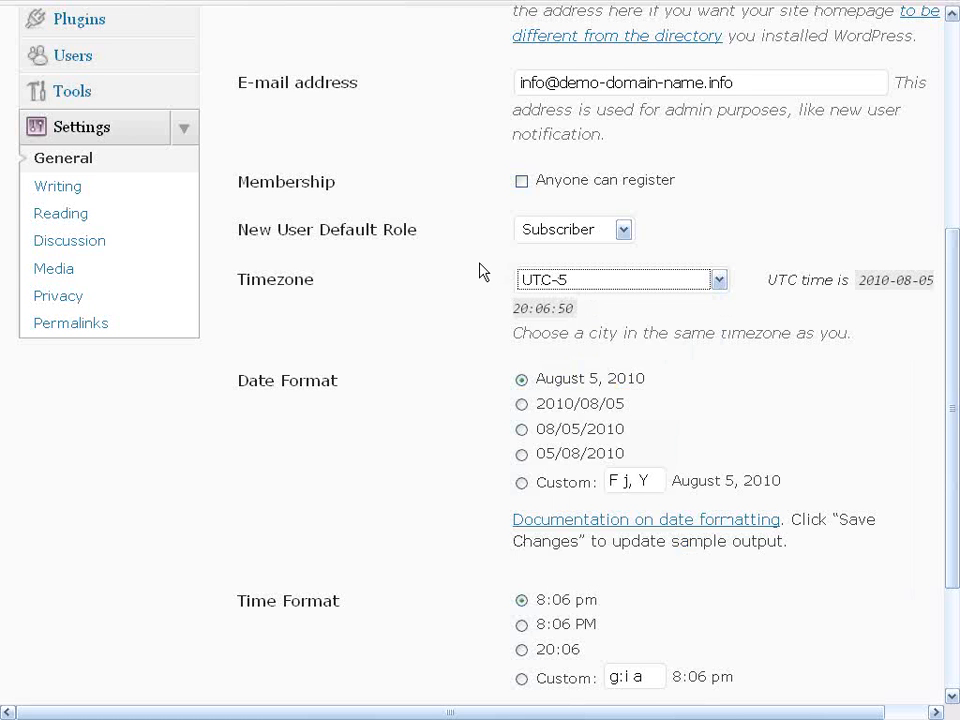
scroll(478, 280, down, 4)
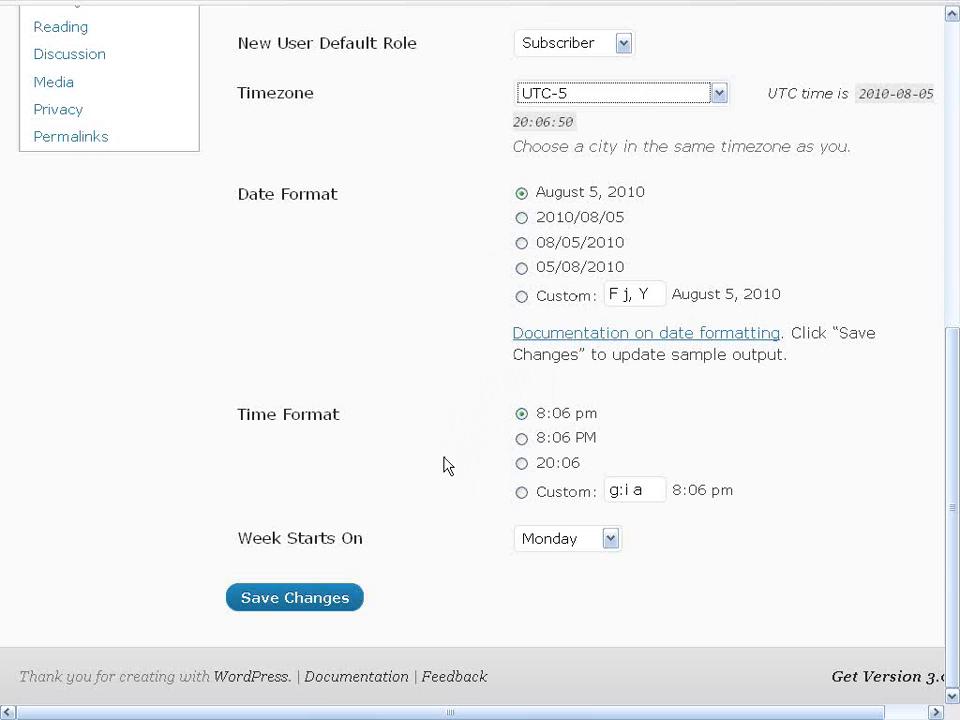
click(299, 606)
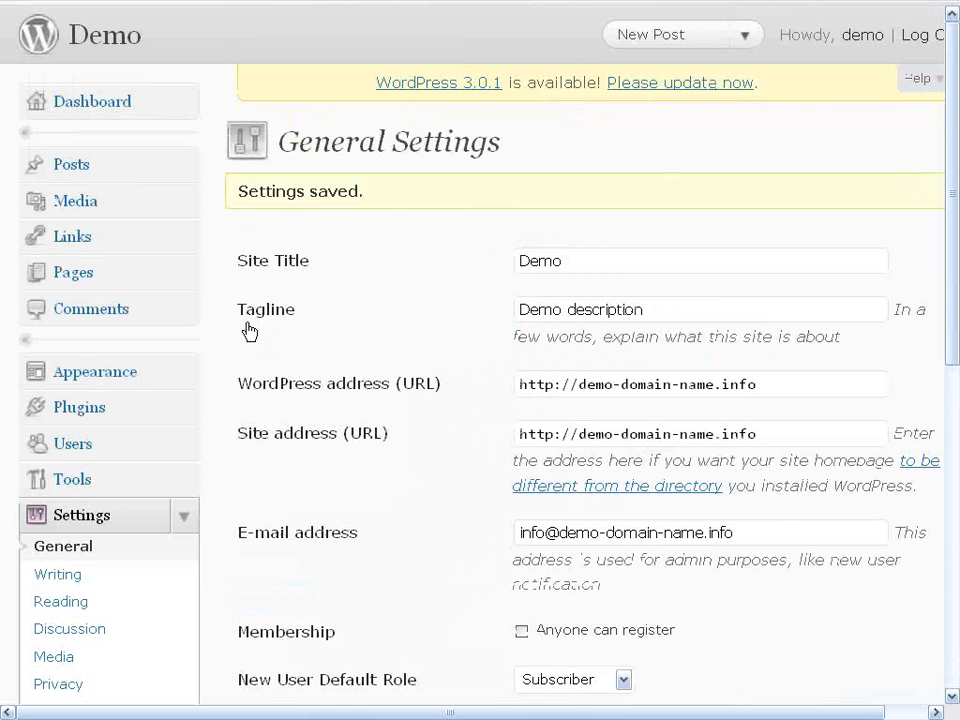
Open the Writing settings, keep Uncategorized as the default post category, and save the page
click(95, 582)
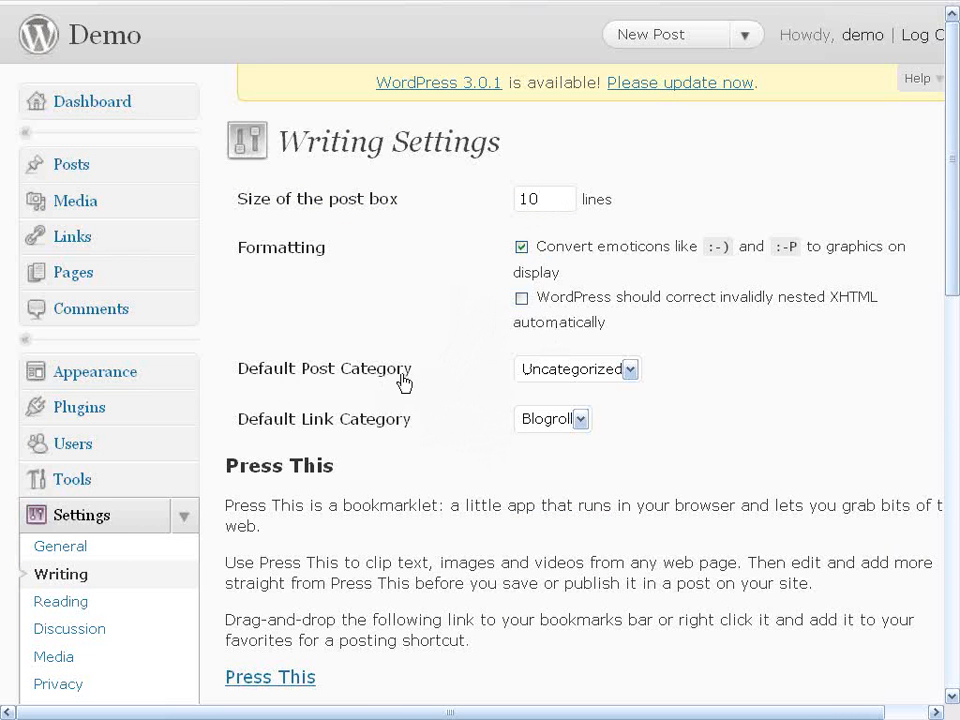
click(630, 370)
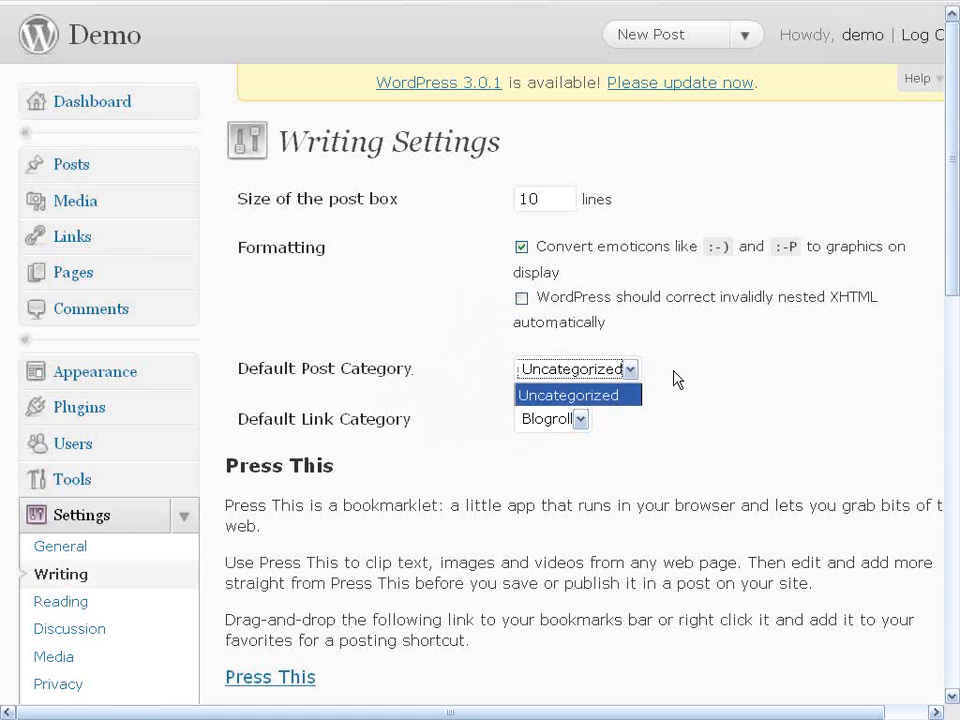
click(630, 393)
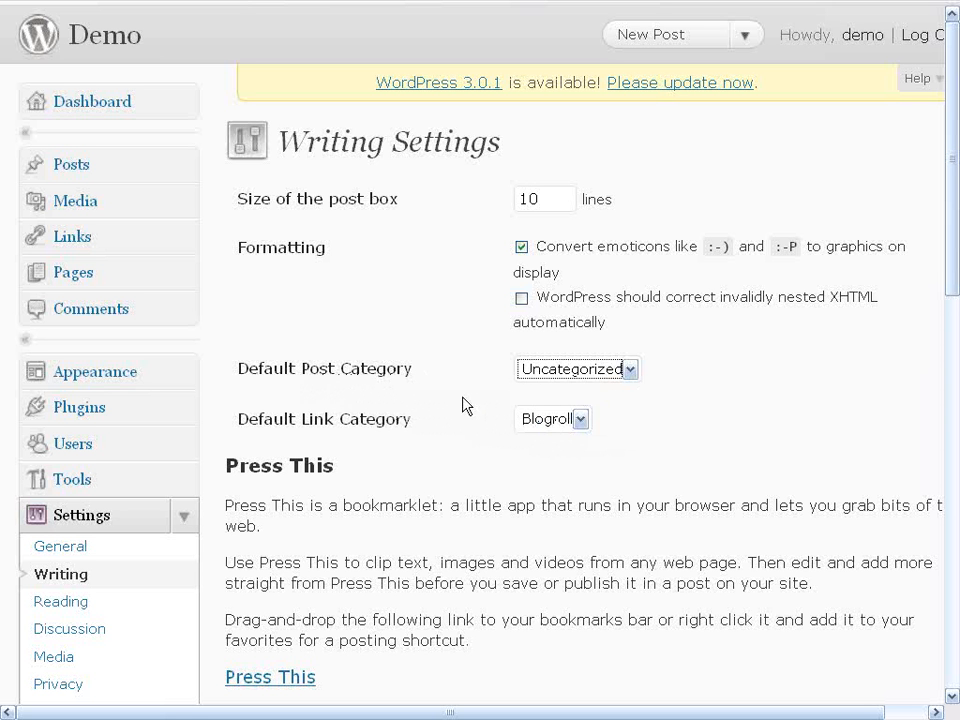
scroll(445, 392, down, 5)
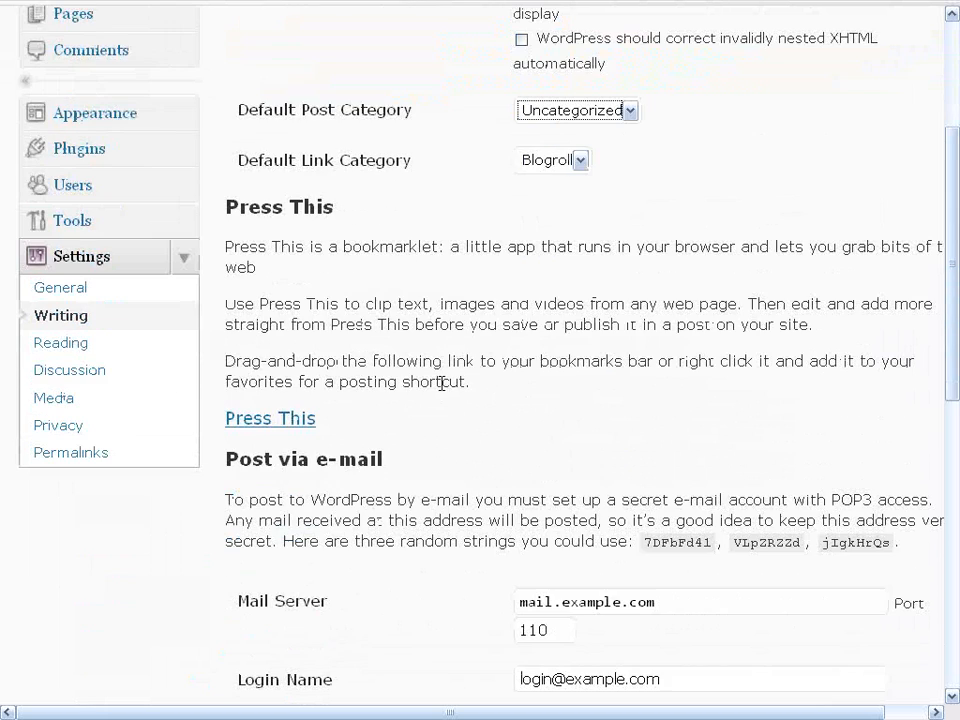
scroll(420, 362, down, 7)
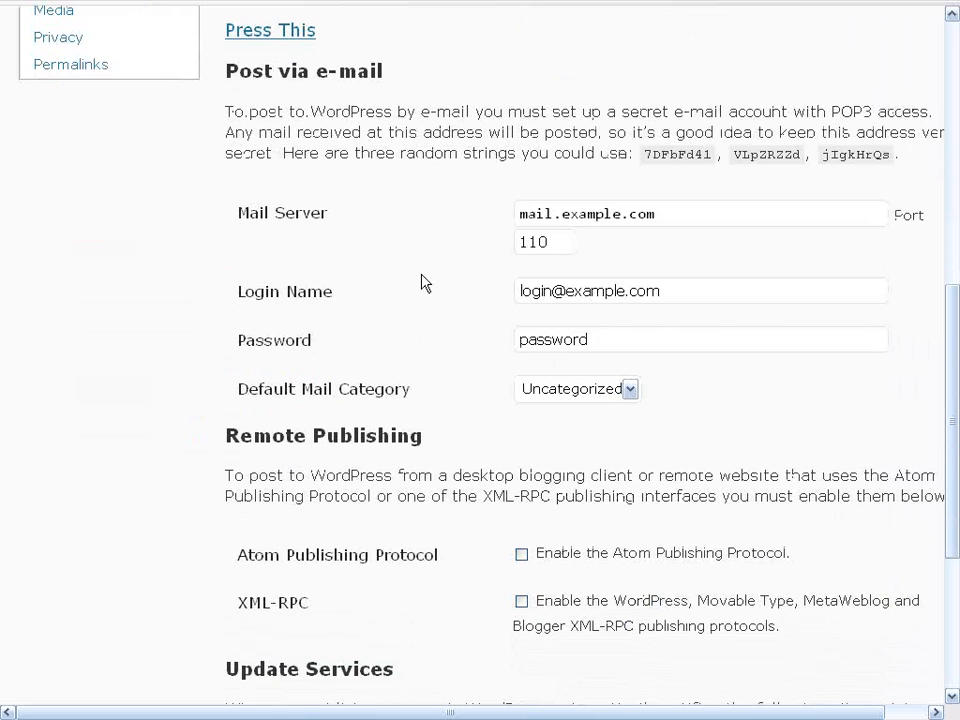
scroll(446, 347, down, 5)
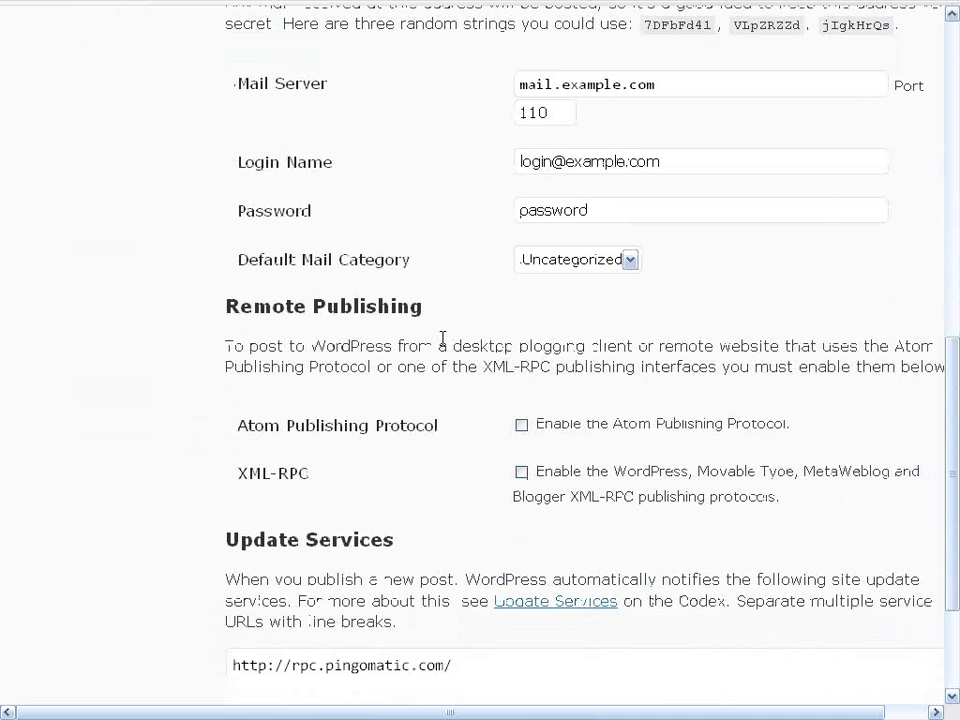
scroll(446, 347, down, 2)
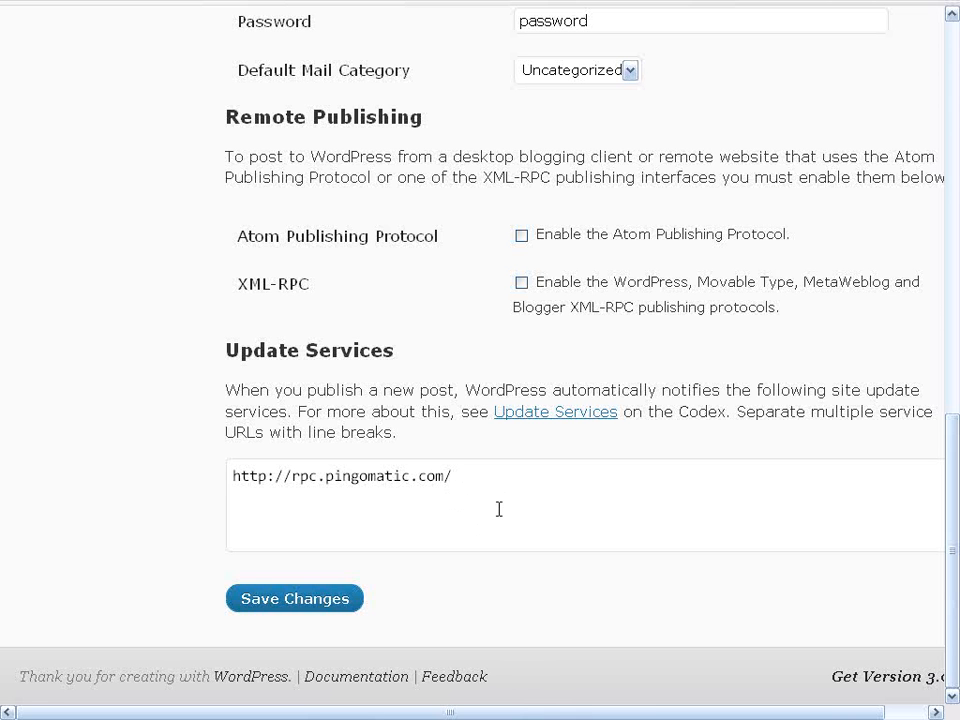
click(304, 598)
key(Return)
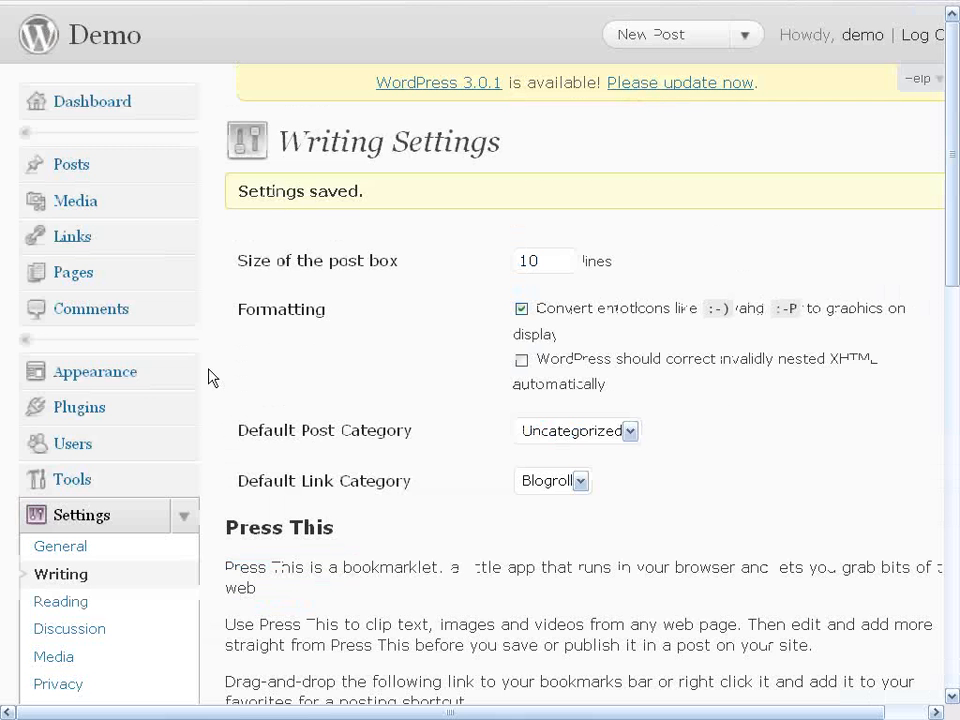
In the Reading settings, set each article in a feed to show Summary and save the changes
click(64, 603)
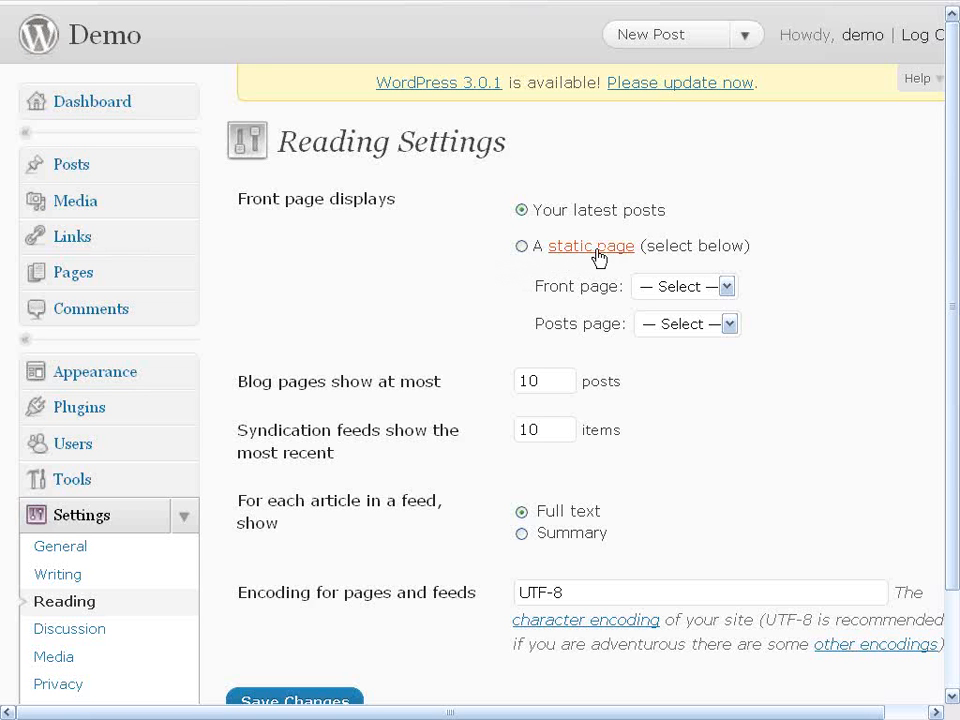
click(727, 287)
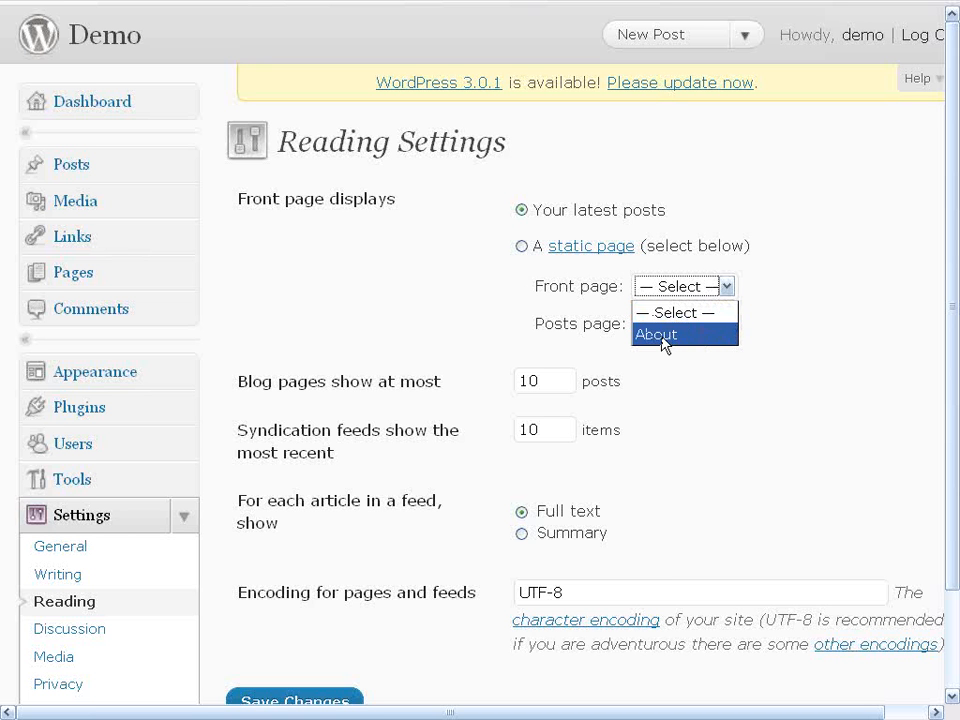
click(776, 279)
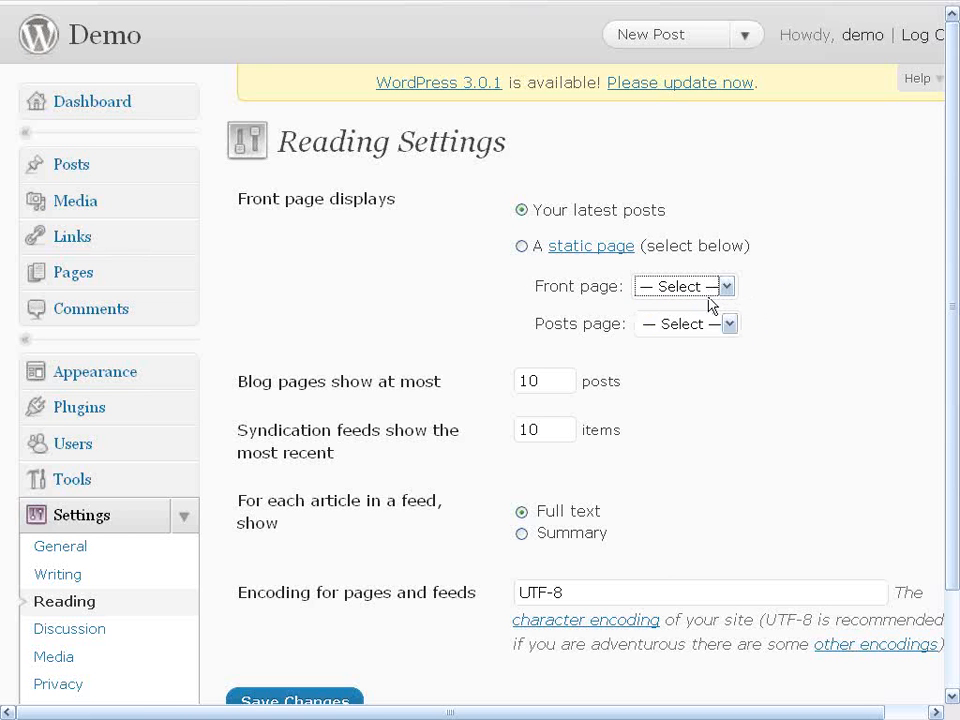
scroll(491, 288, down, 3)
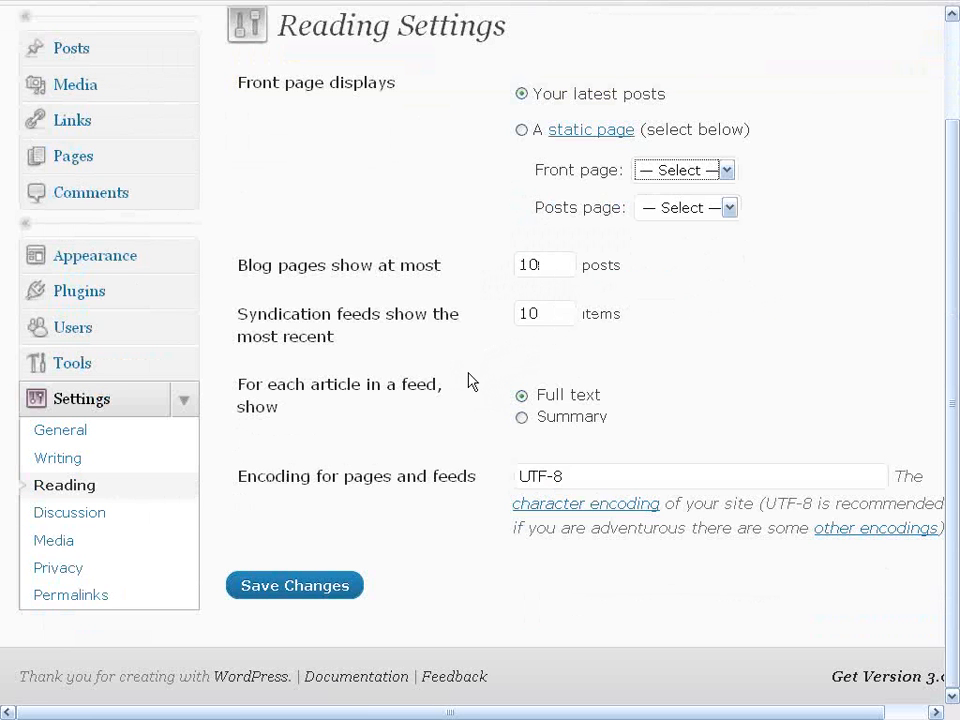
click(521, 418)
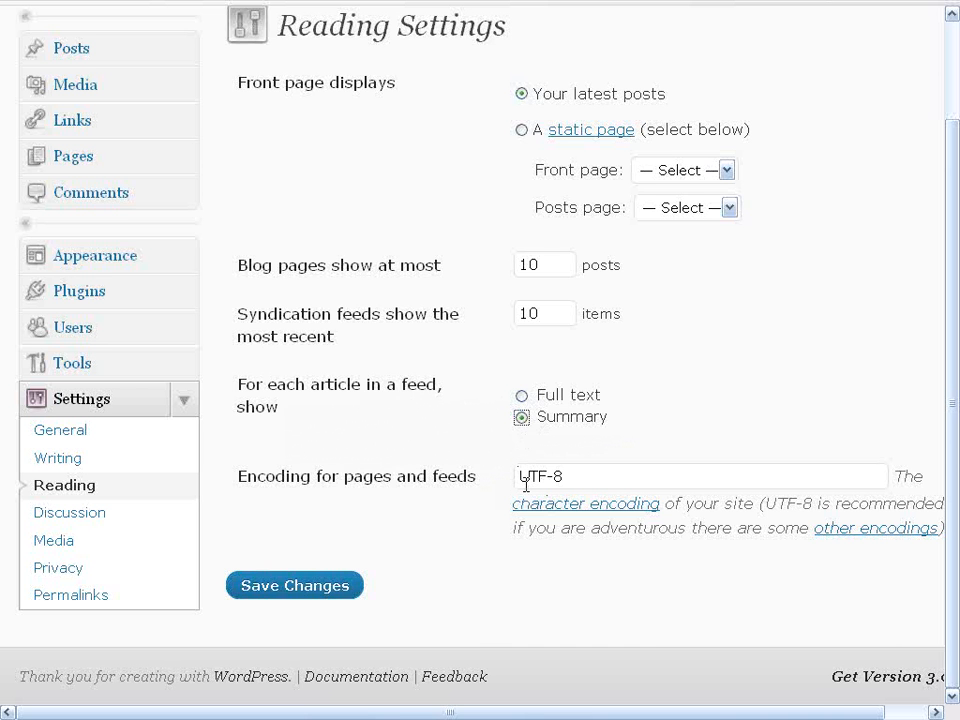
click(303, 588)
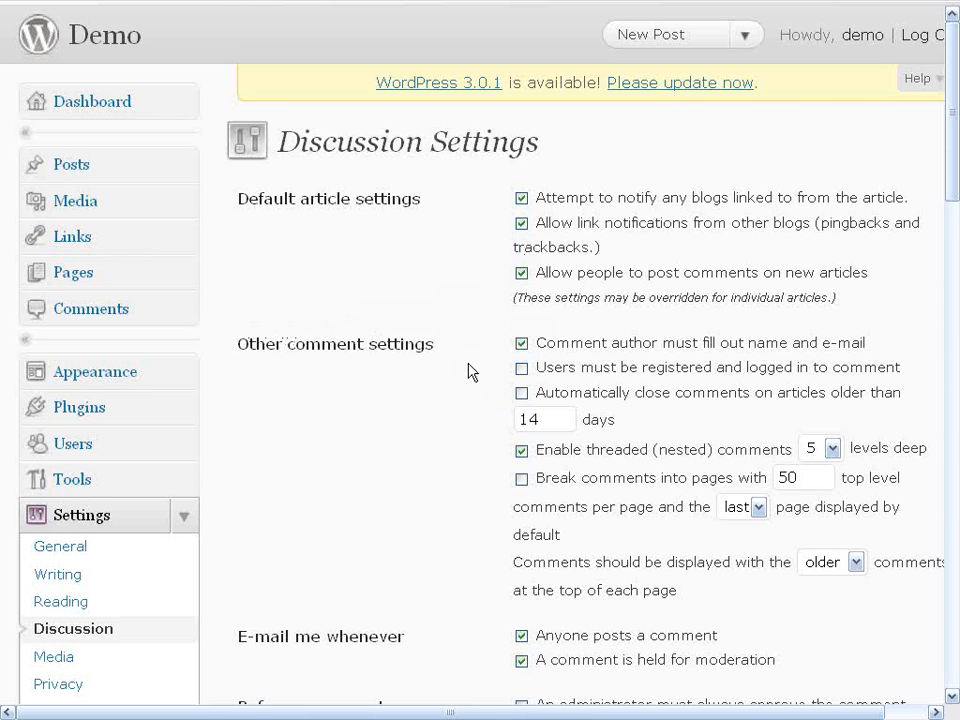
Review the comment, moderation, blacklist and avatar options in the Discussion settings and save the page
scroll(472, 372, down, 3)
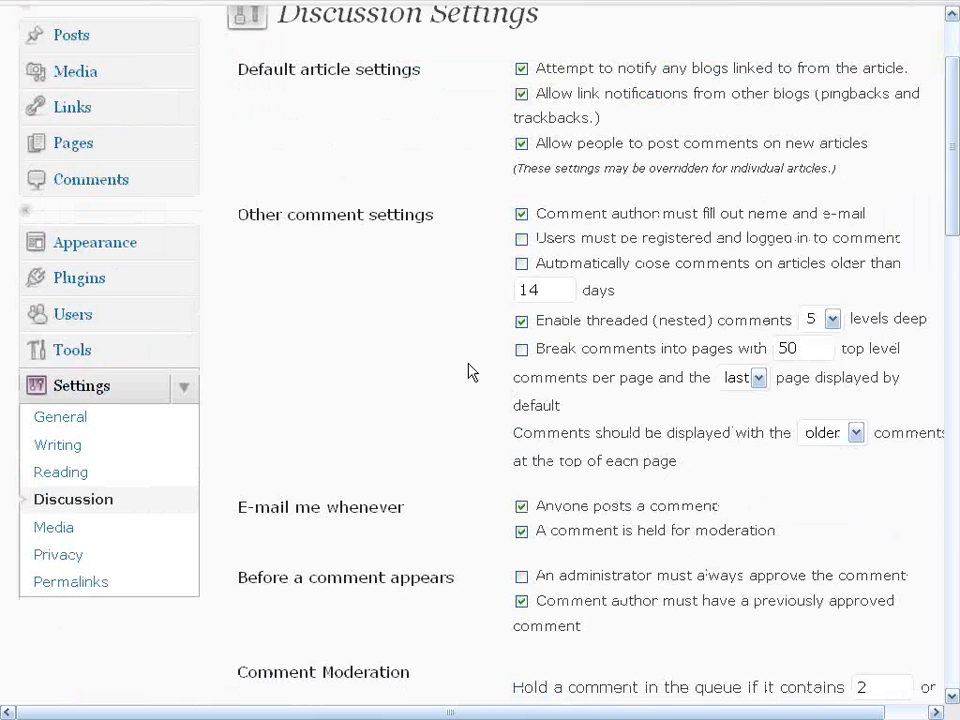
scroll(472, 372, down, 3)
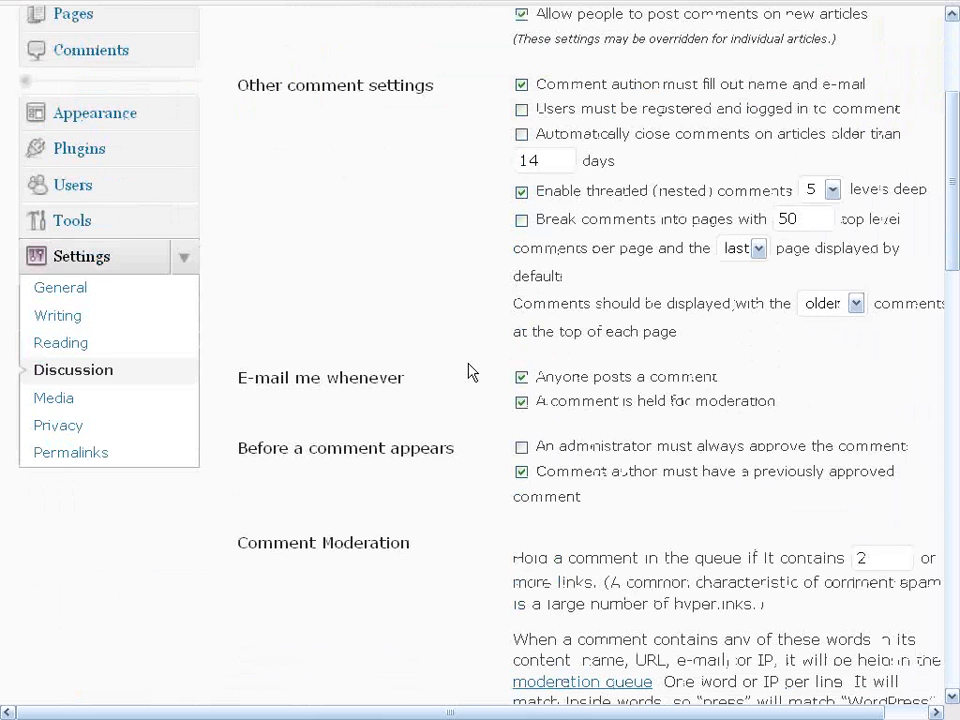
scroll(472, 372, down, 6)
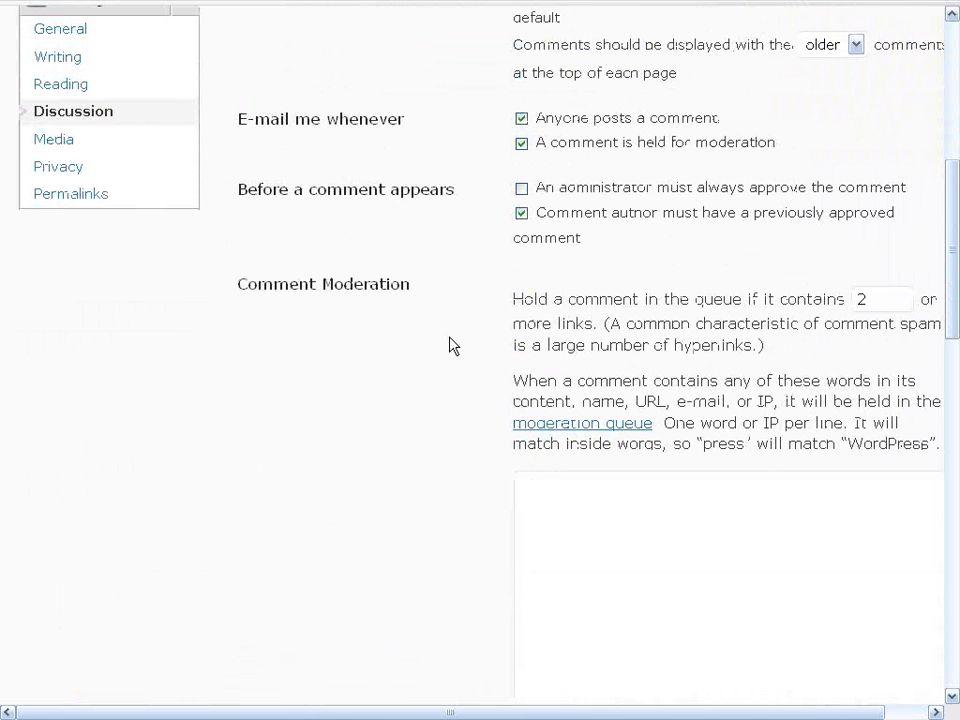
drag(496, 714, 540, 712)
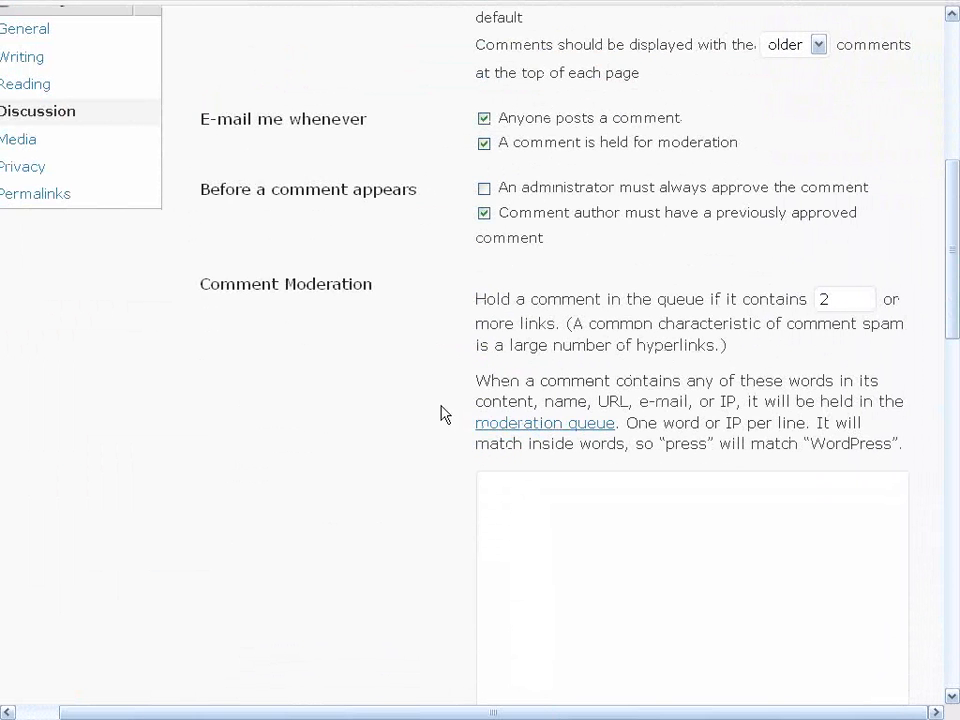
scroll(445, 410, down, 10)
scroll(445, 410, down, 7)
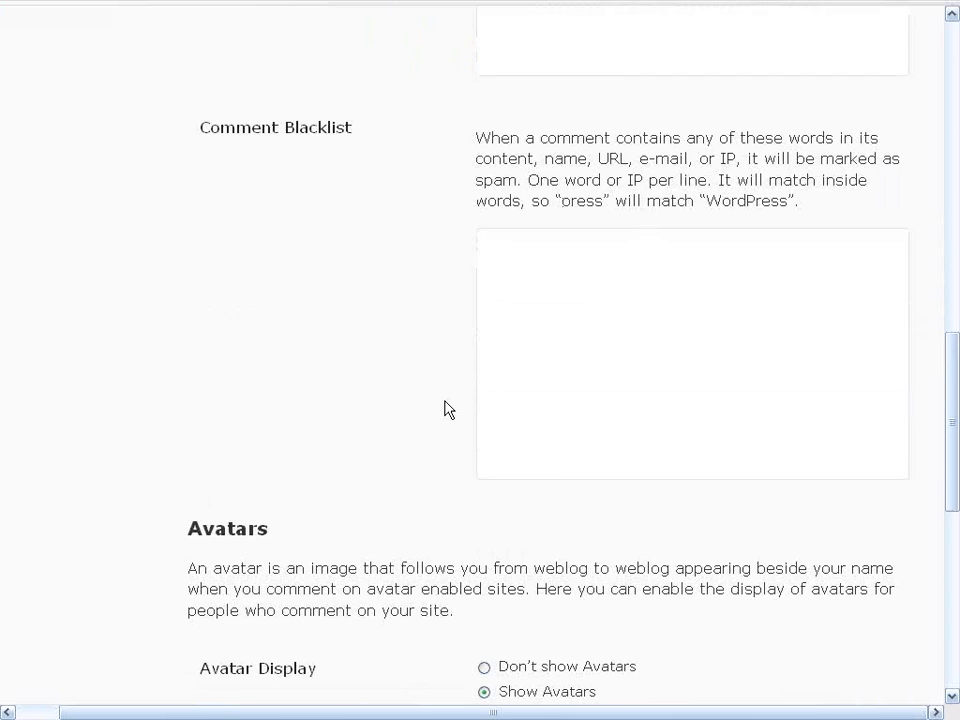
scroll(446, 409, down, 2)
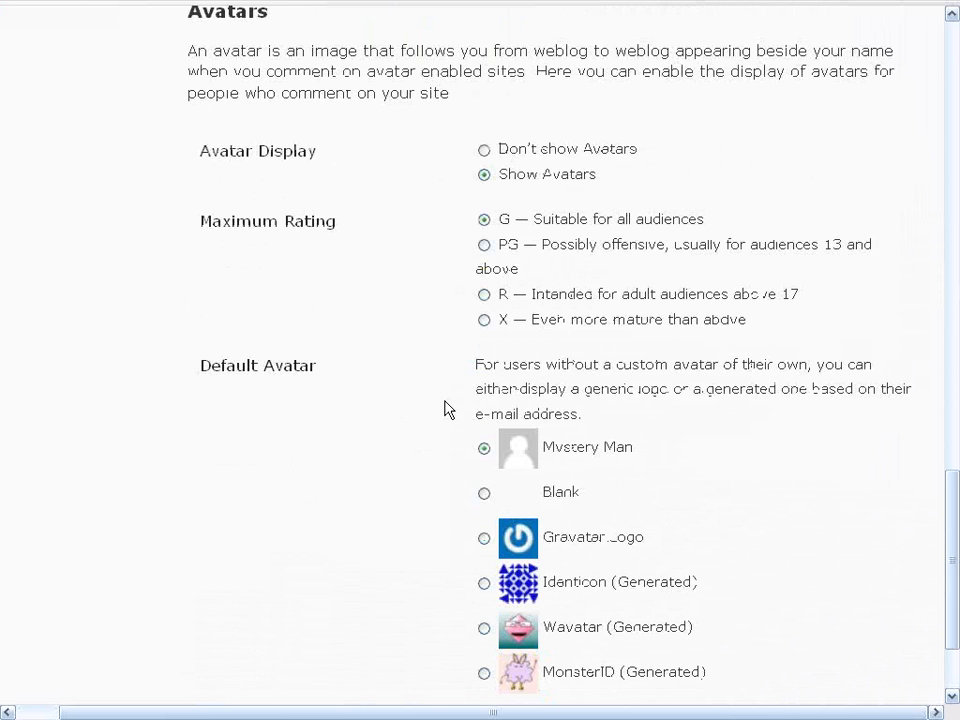
scroll(447, 400, up, 2)
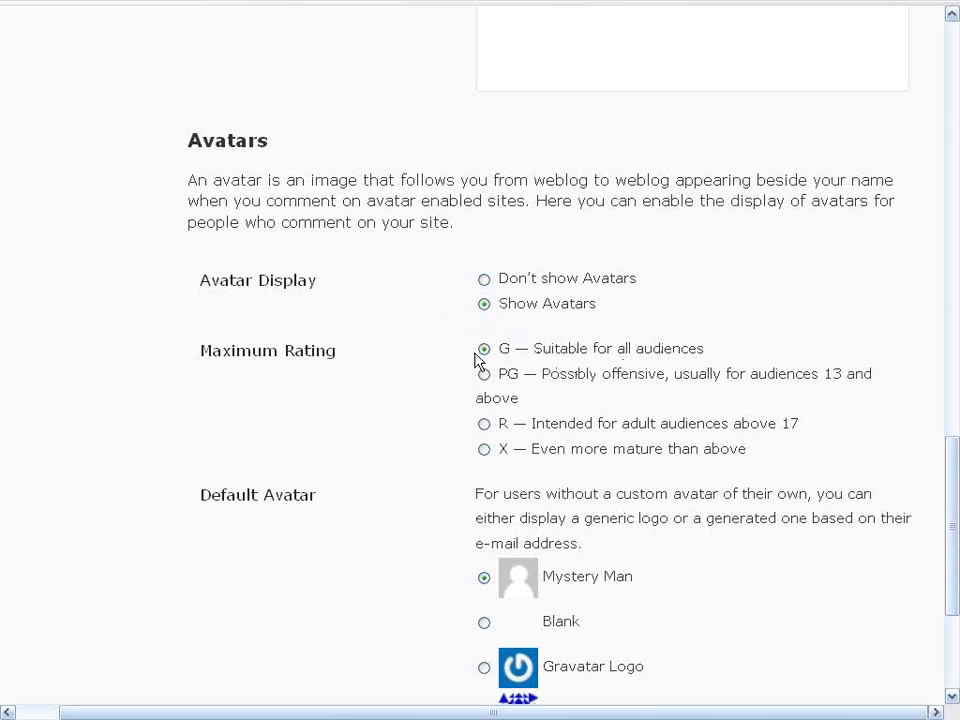
scroll(400, 452, down, 3)
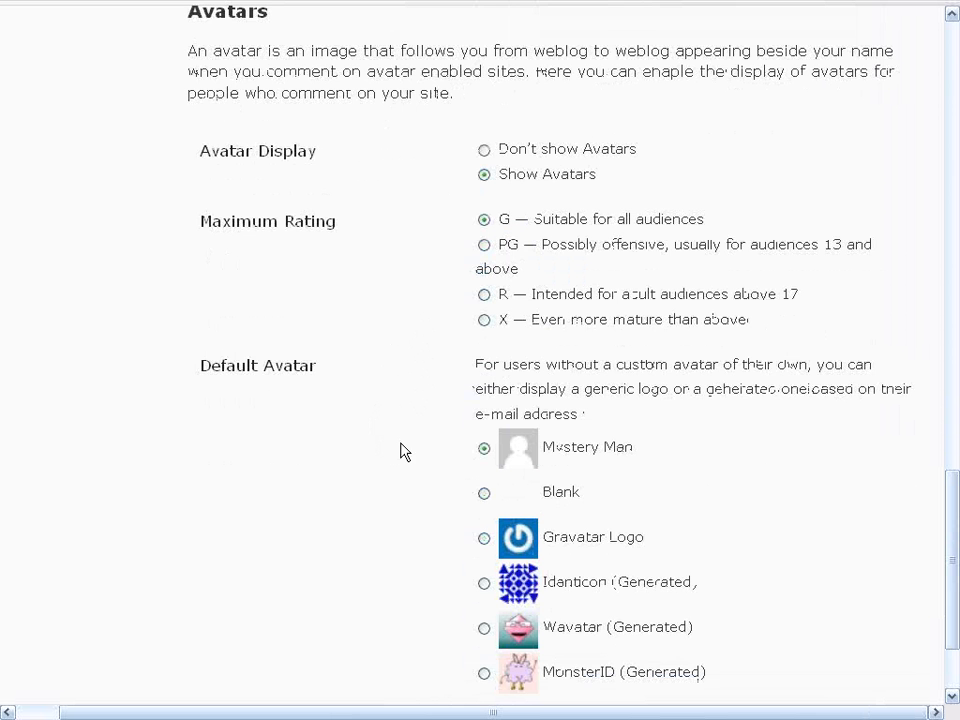
scroll(420, 409, down, 3)
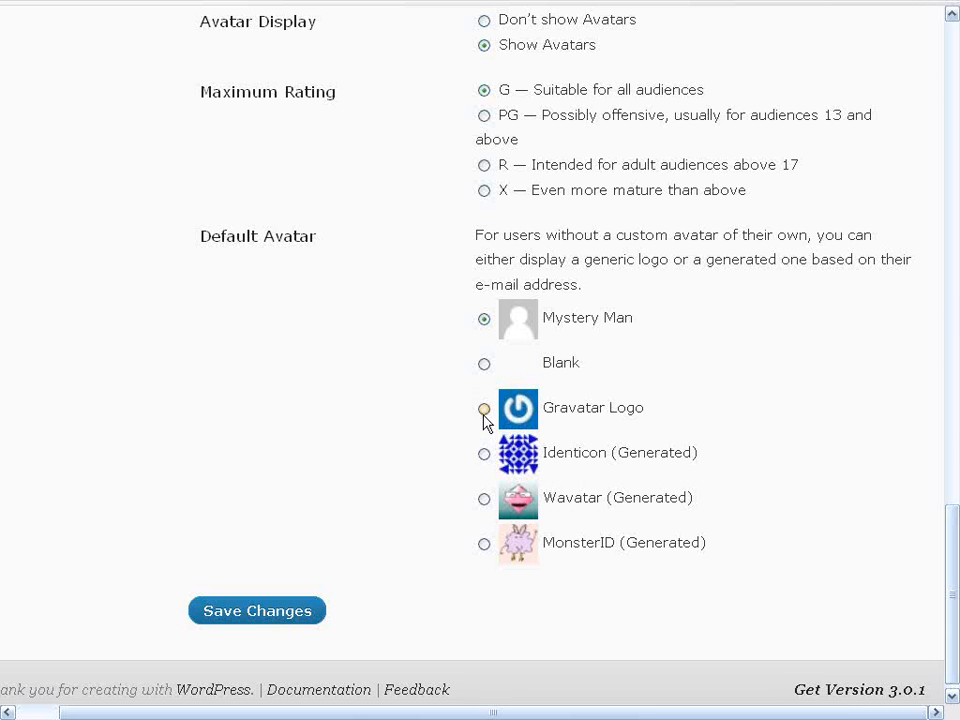
click(255, 618)
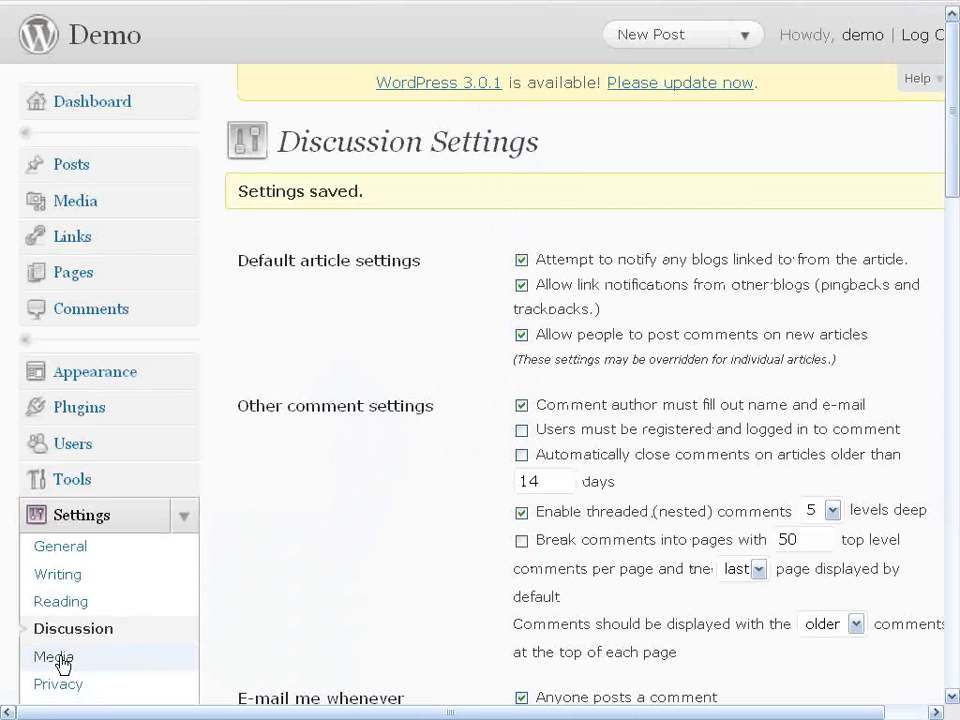
Open the Media settings and review the image size, embed and file upload options
click(62, 658)
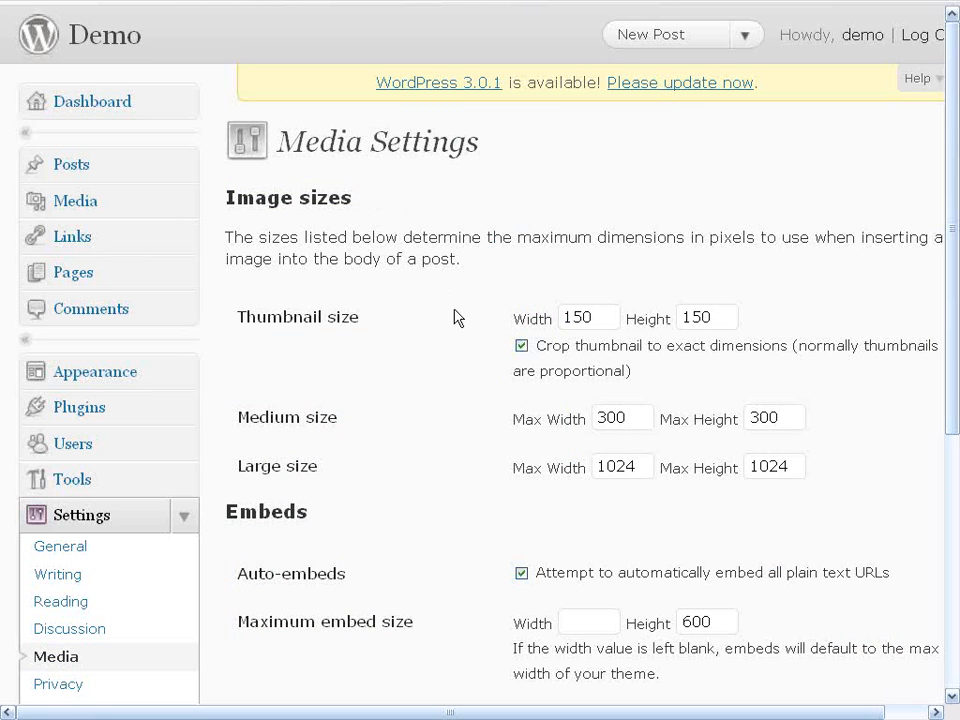
scroll(444, 340, down, 2)
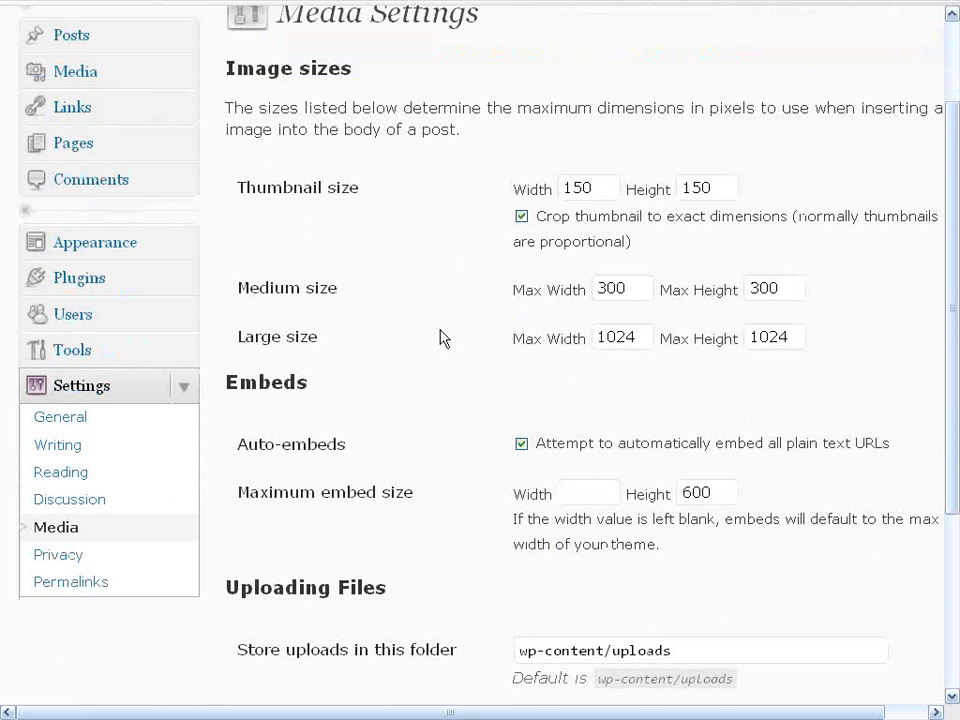
scroll(446, 347, down, 2)
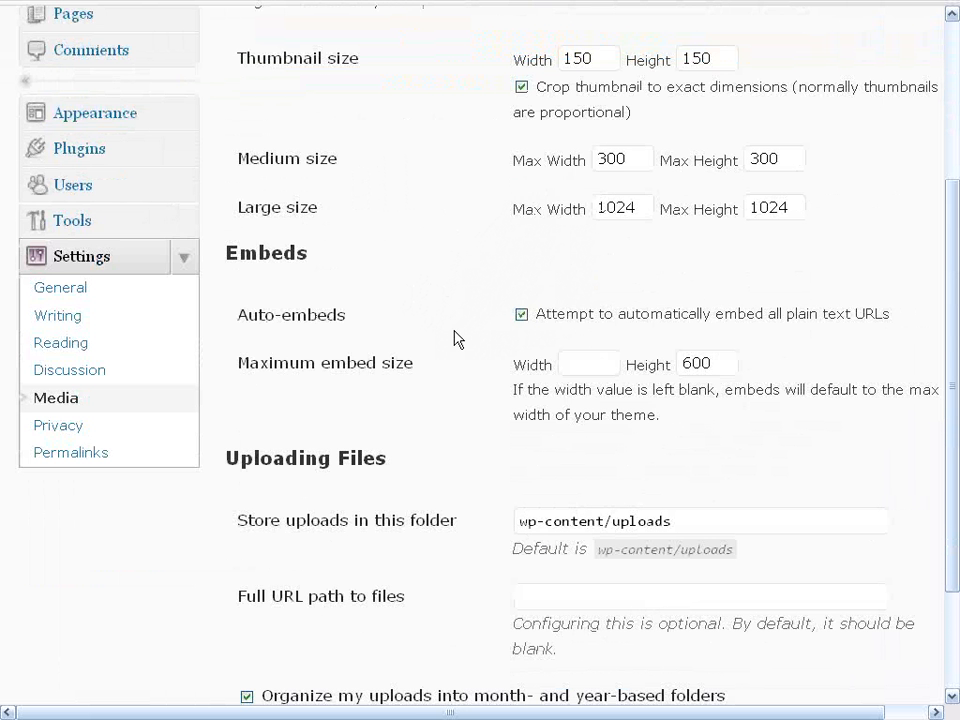
scroll(454, 340, down, 2)
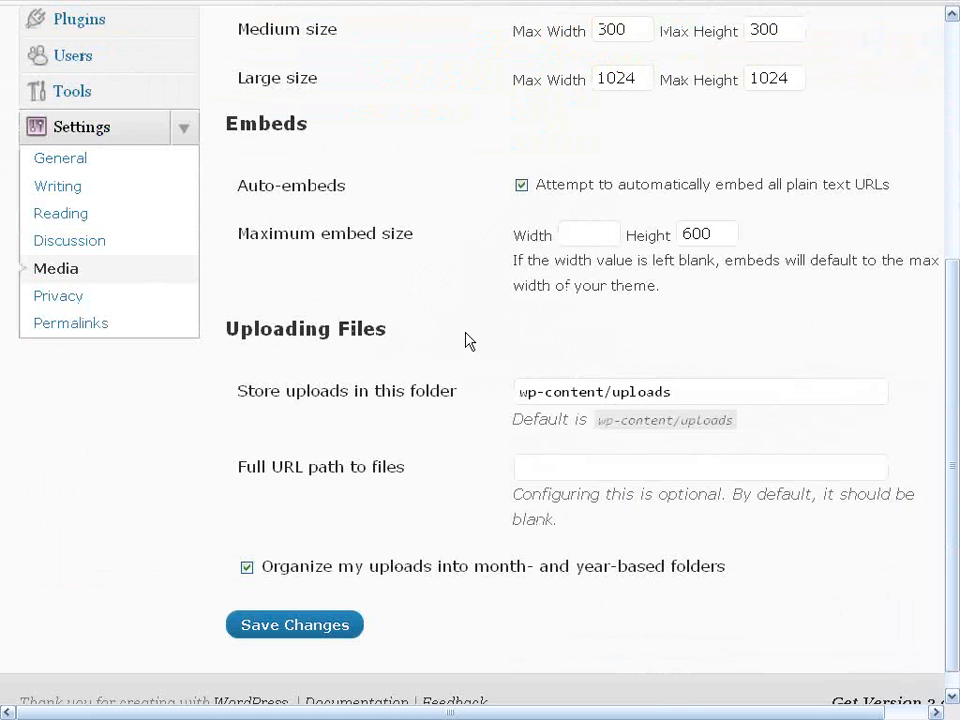
scroll(466, 340, down, 1)
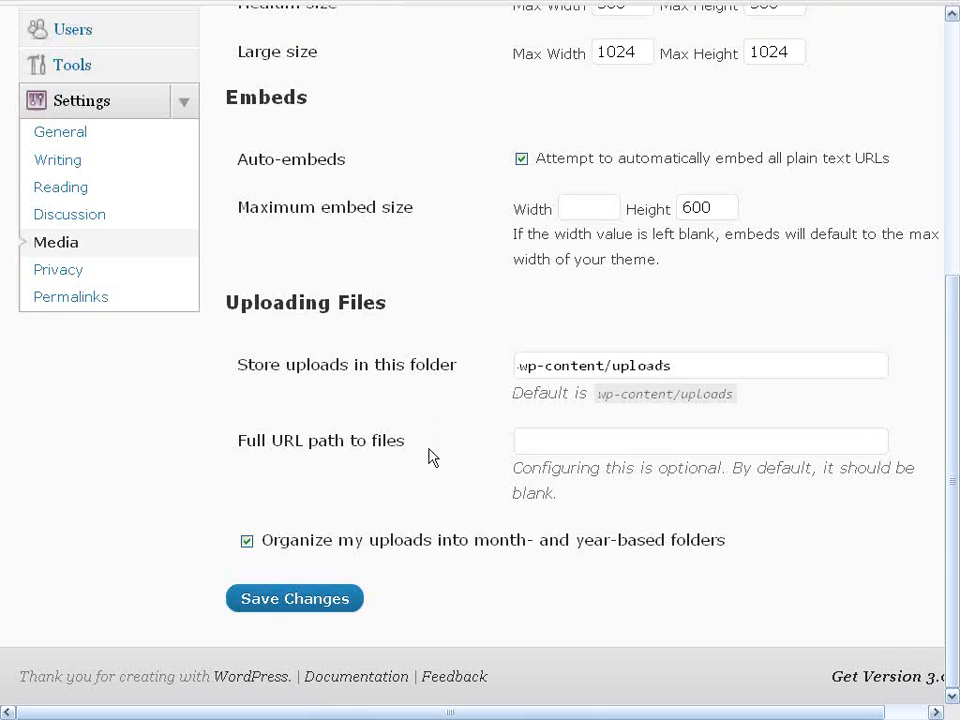
scroll(231, 339, up, 3)
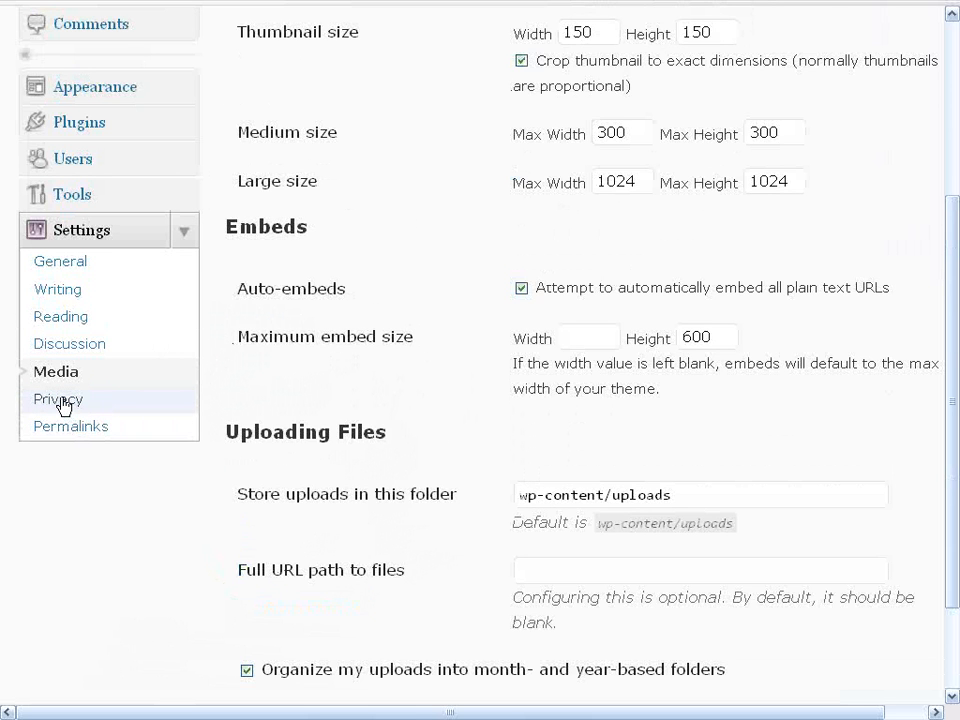
Check the site visibility options in the Privacy settings, and open the Permalink settings
click(62, 404)
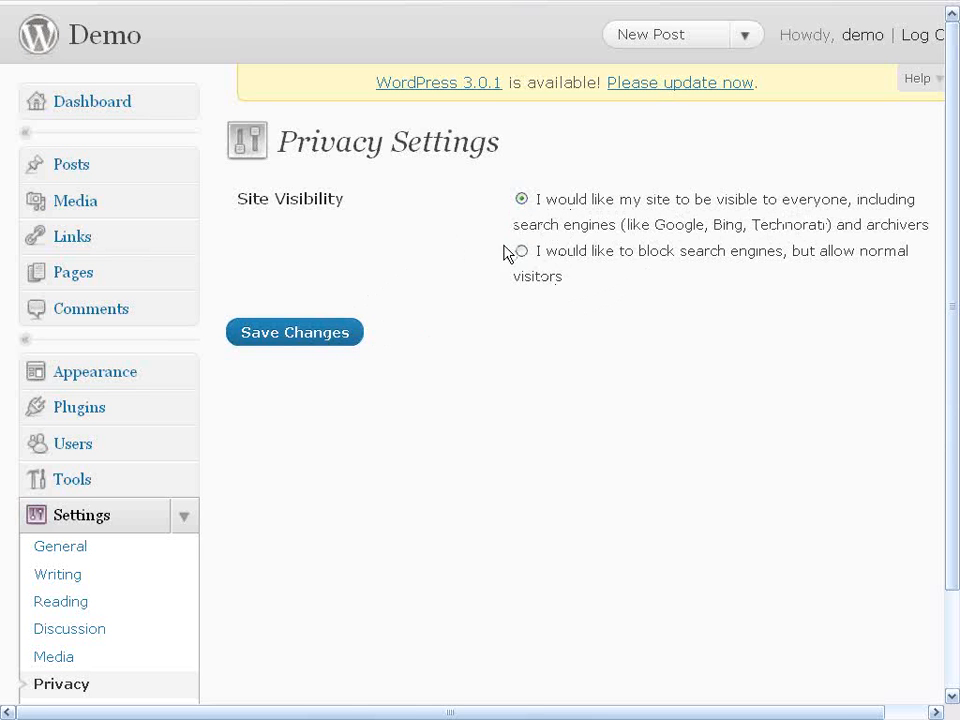
scroll(228, 485, down, 1)
scroll(228, 485, down, 2)
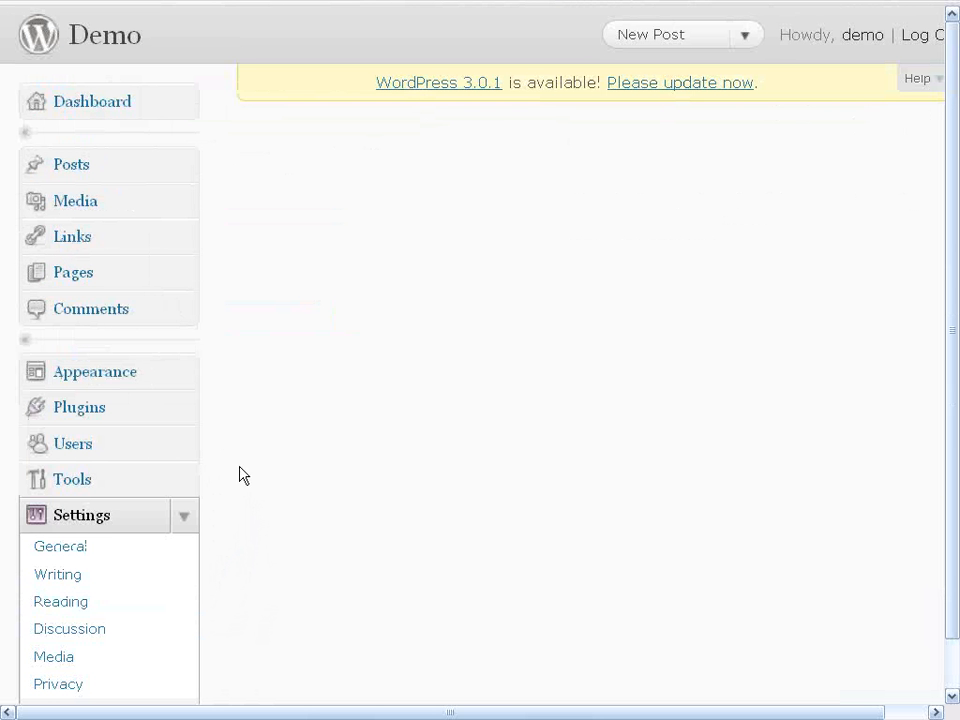
scroll(255, 405, down, 1)
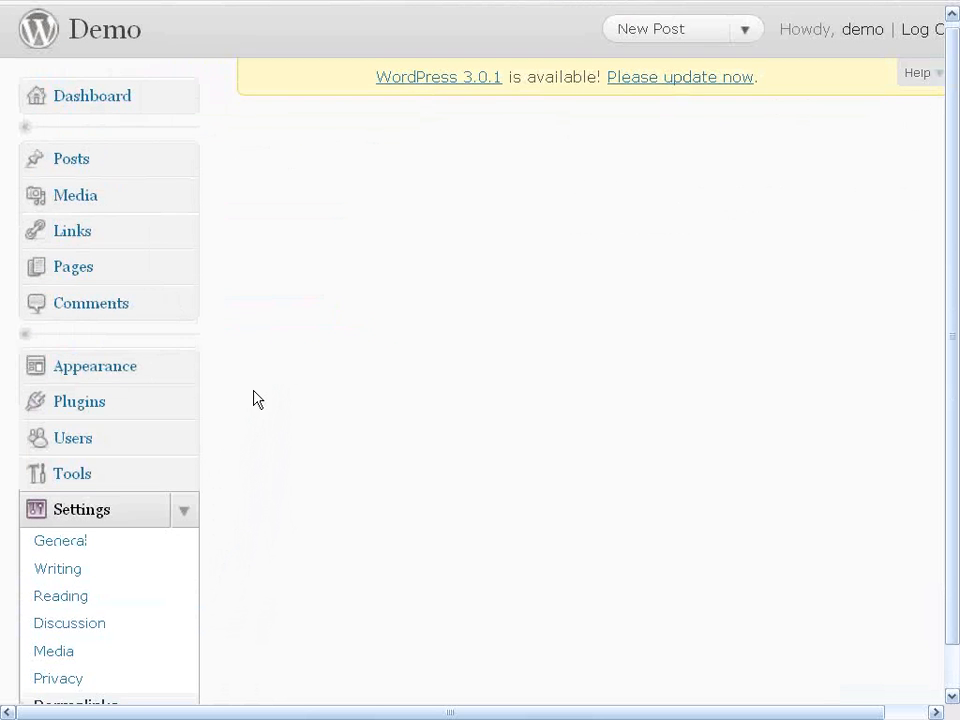
scroll(229, 380, up, 1)
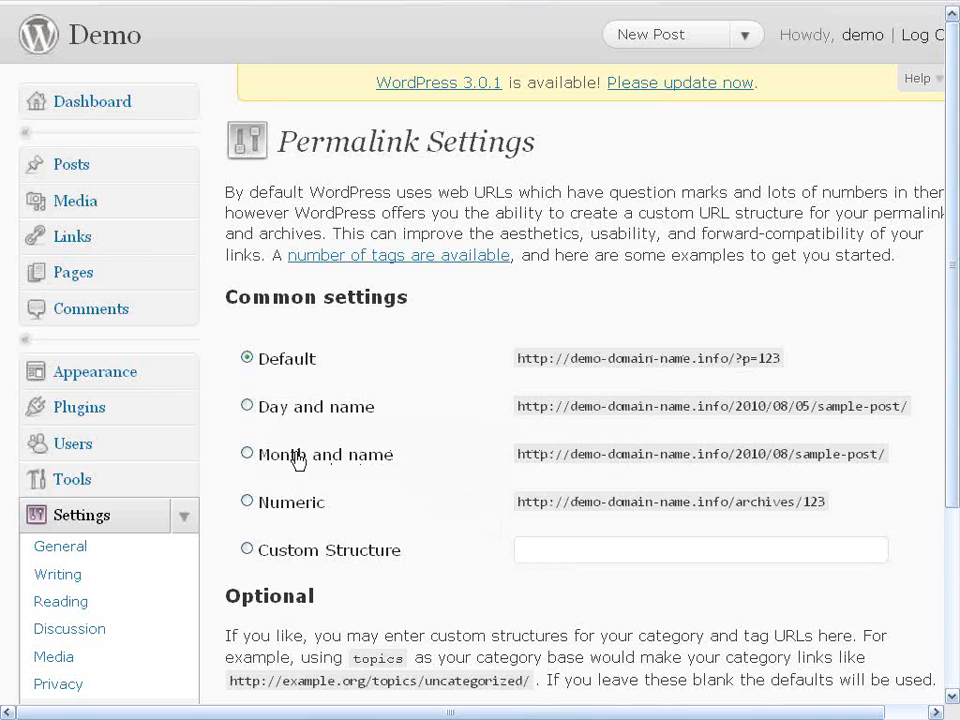
Choose Month and name, switch to Custom Structure, and remove the year and month tags so the structure reads /%postname%/
click(248, 454)
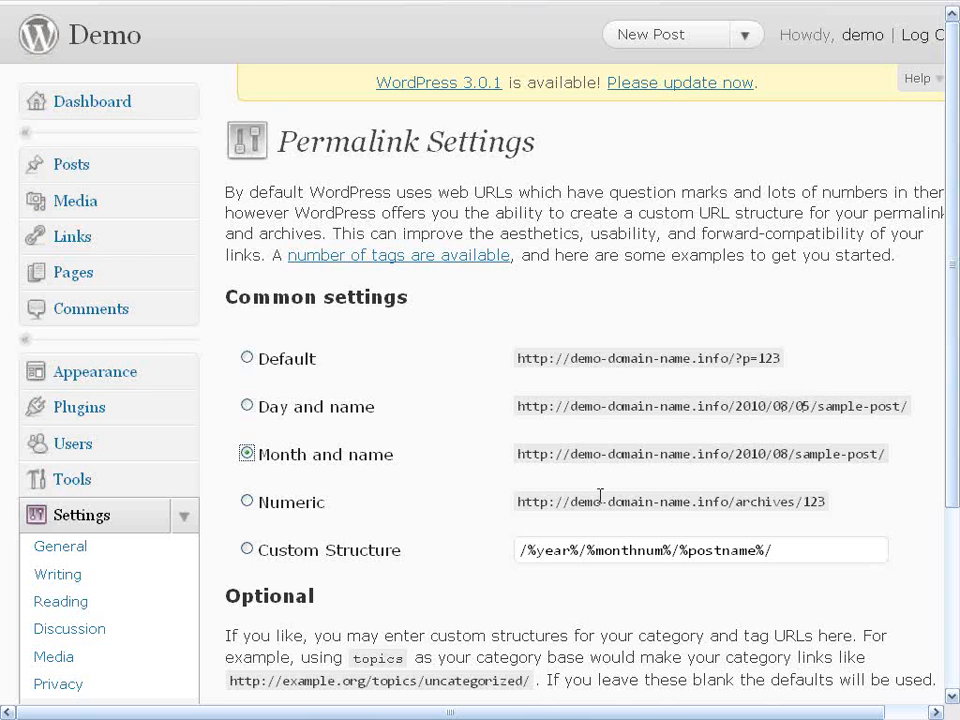
click(247, 552)
key(Delete)
key(Delete)
key(Delete)
key(Delete)
key(Delete)
key(Delete)
key(Delete)
key(Delete)
key(Delete)
key(Delete)
key(Delete)
key(Delete)
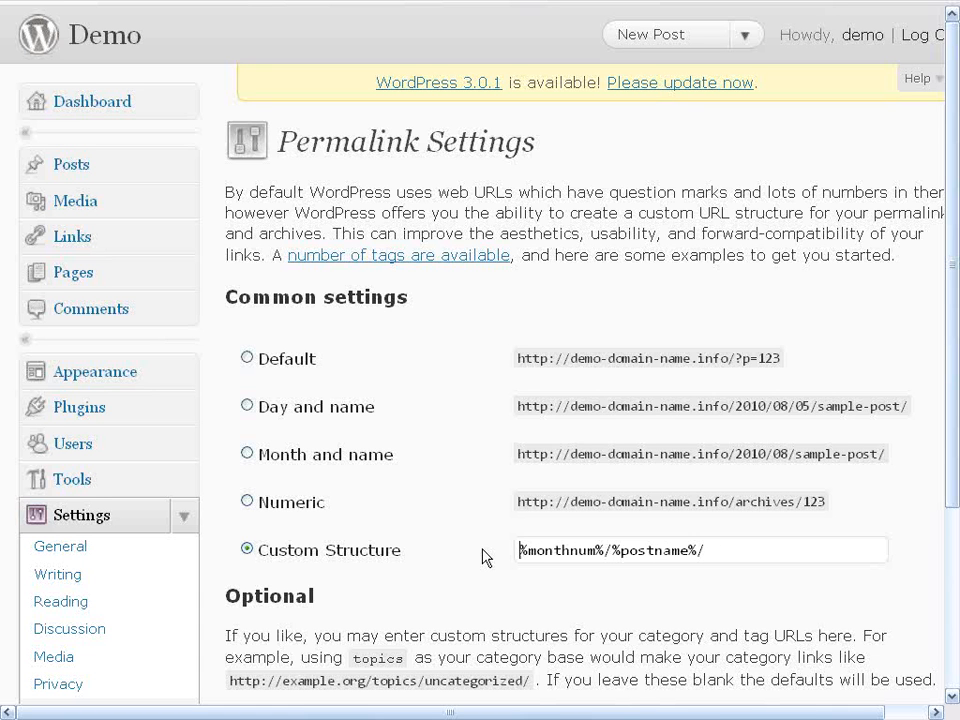
key(Delete)
key(Delete)
key(Delete)
key(Delete)
key(Delete)
key(Delete)
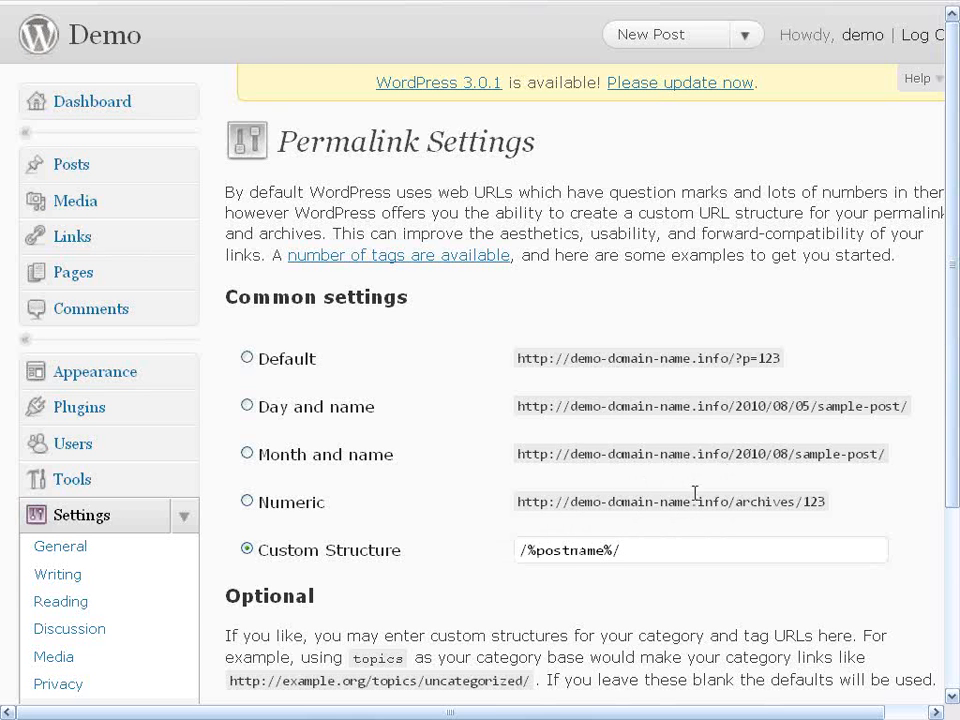
Save the custom permalink structure, leaving the category base and tag base blank
scroll(446, 585, down, 2)
scroll(431, 579, down, 2)
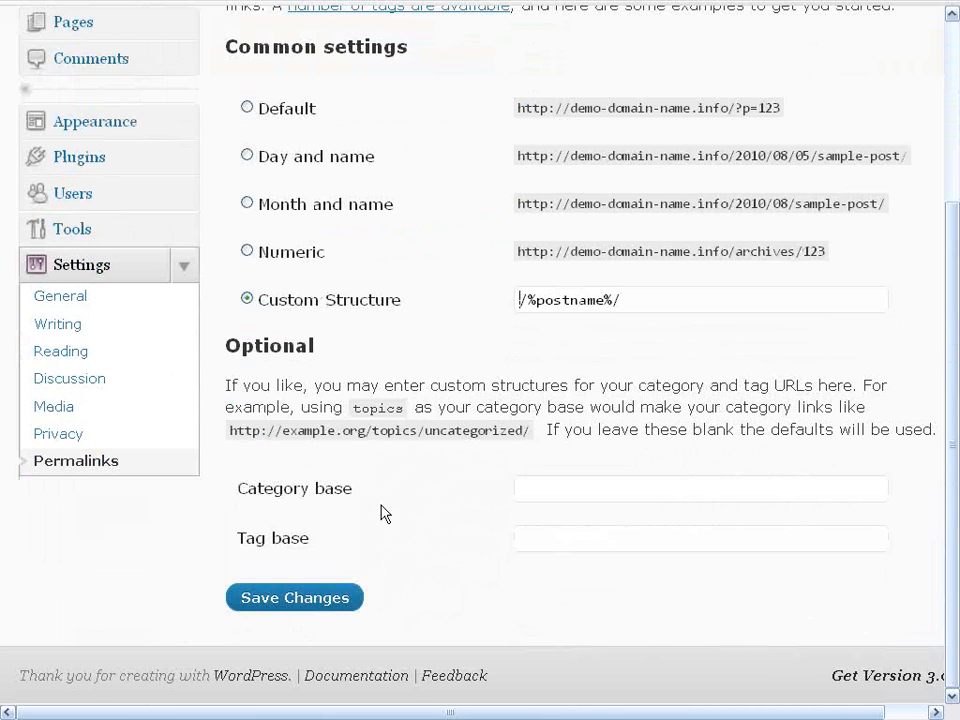
click(295, 600)
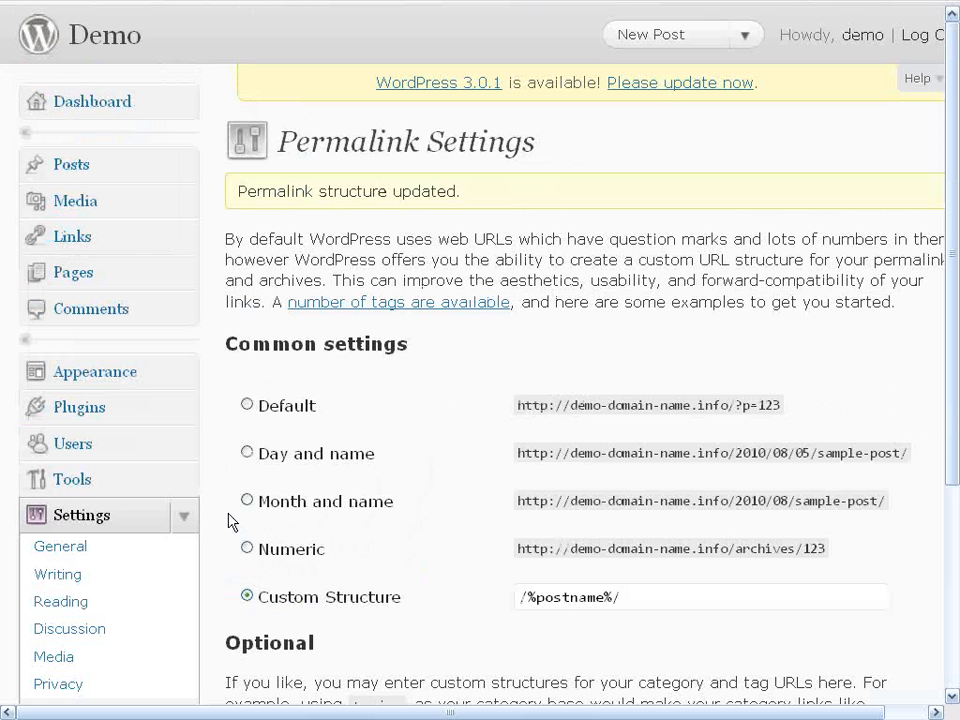
scroll(220, 505, down, 3)
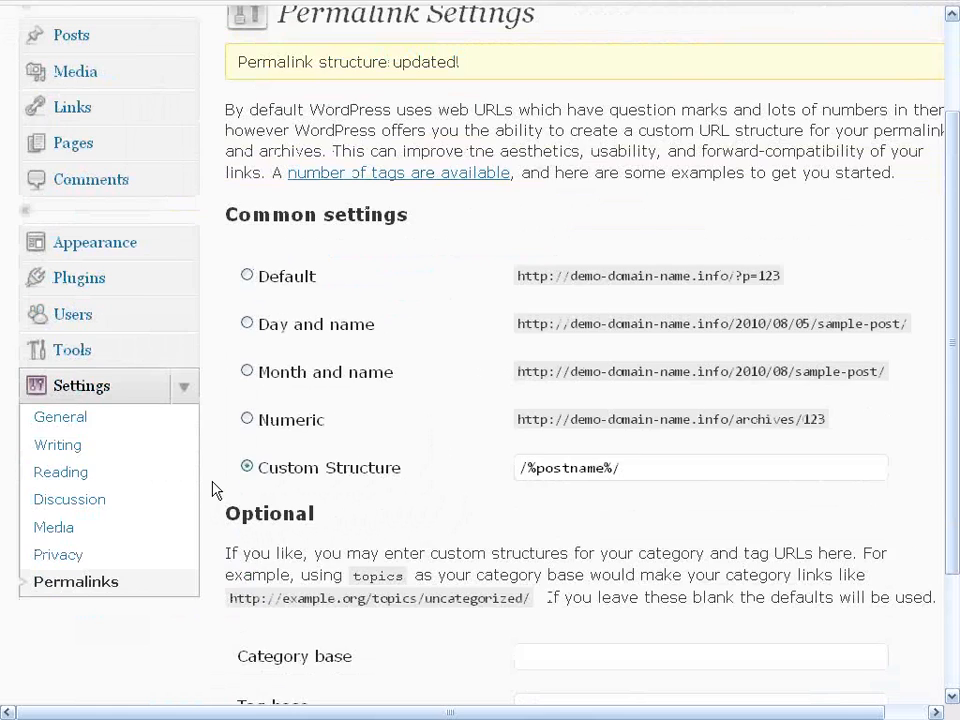
scroll(216, 490, up, 3)
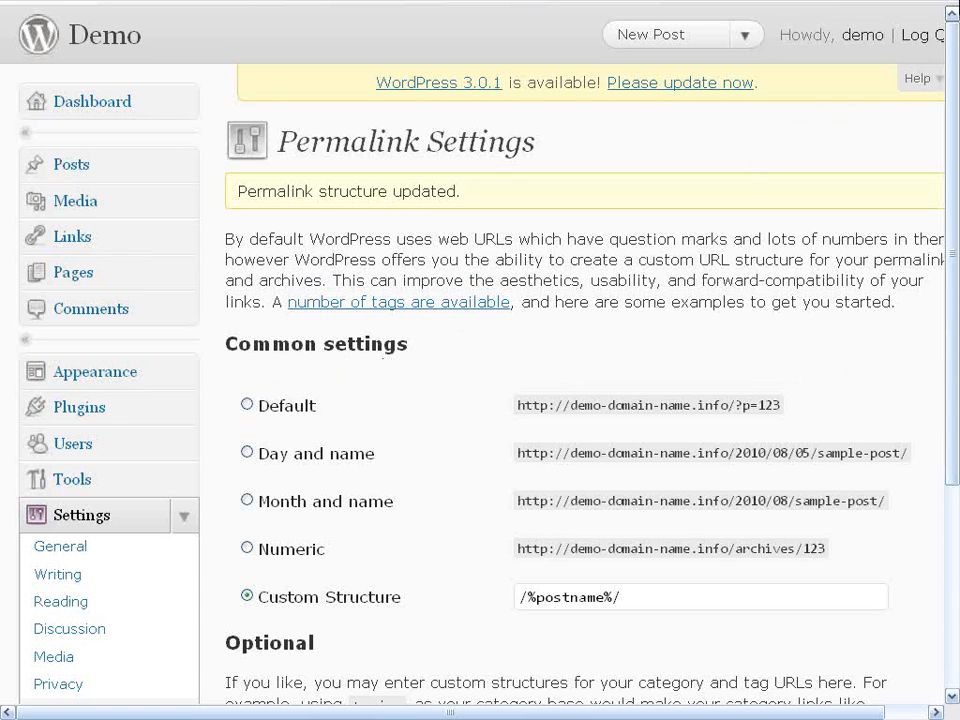
mouse_move(945, 5)
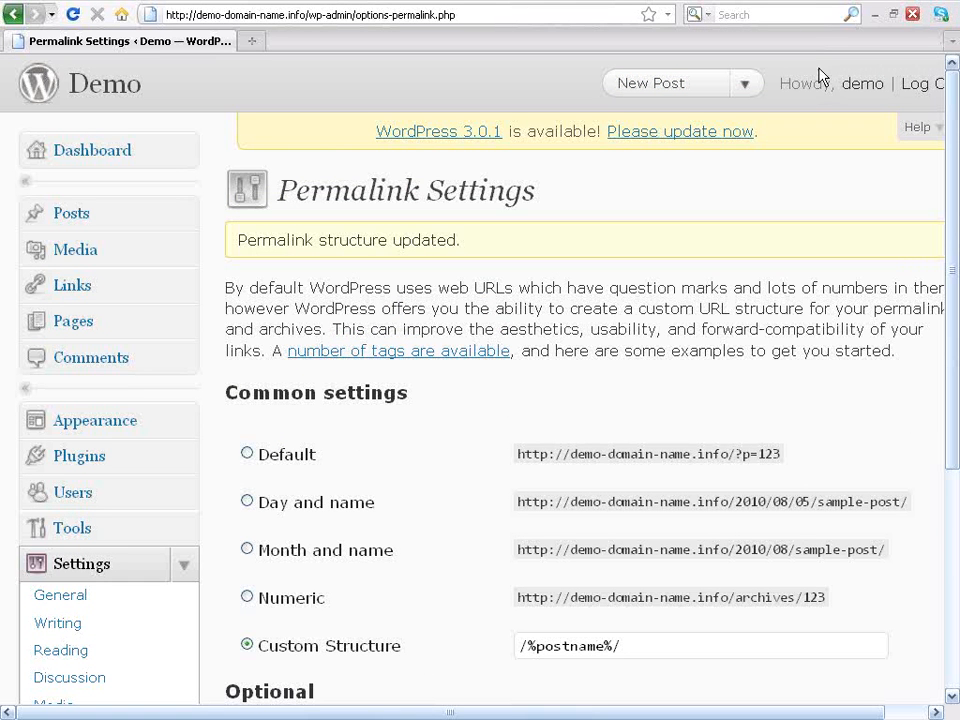